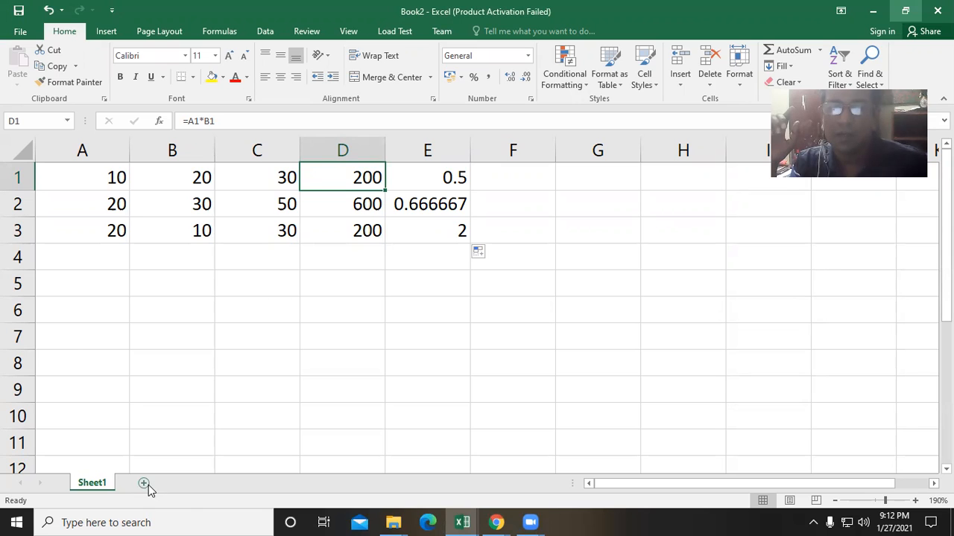
- Add a new worksheet and enter the header Product Name in cell A1
click(146, 485)
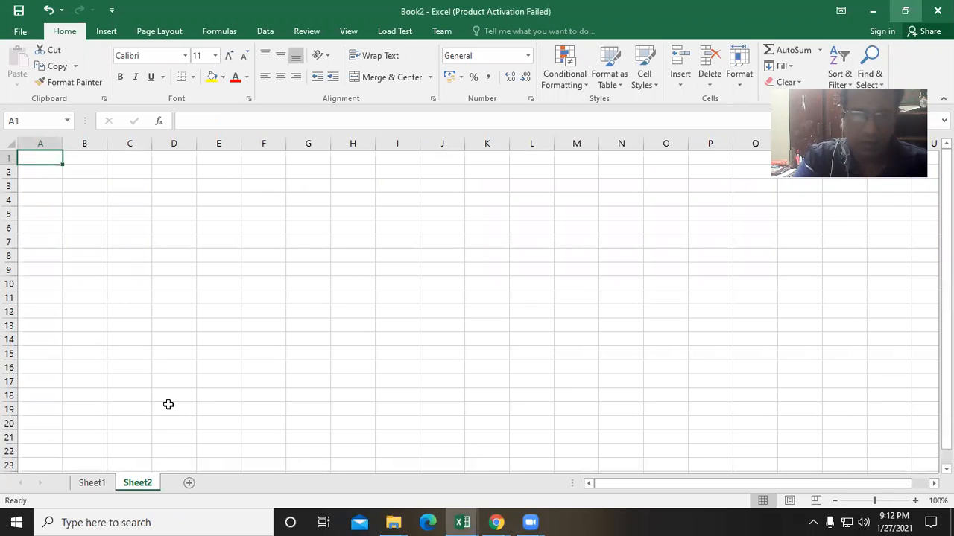
ctrl+scroll(169, 405, up, 3)
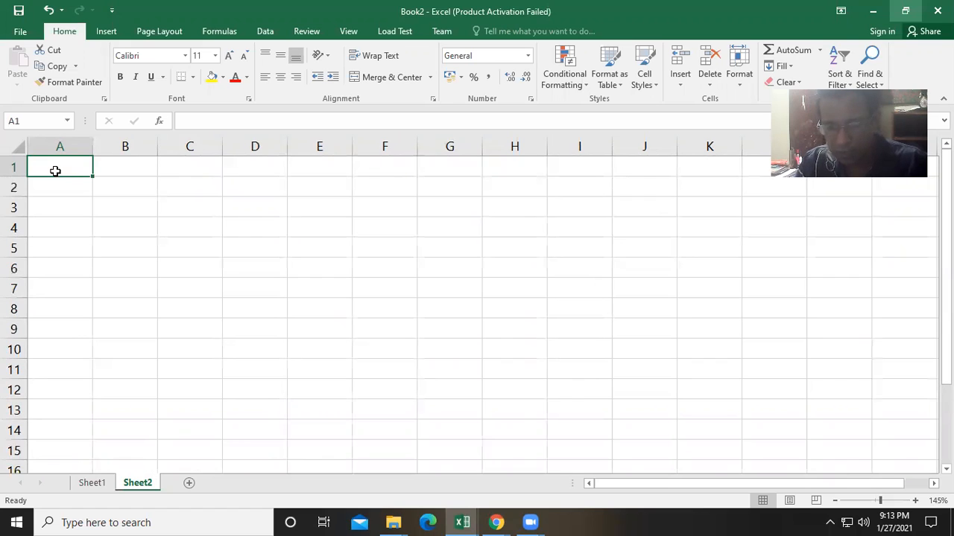
text(Prodc)
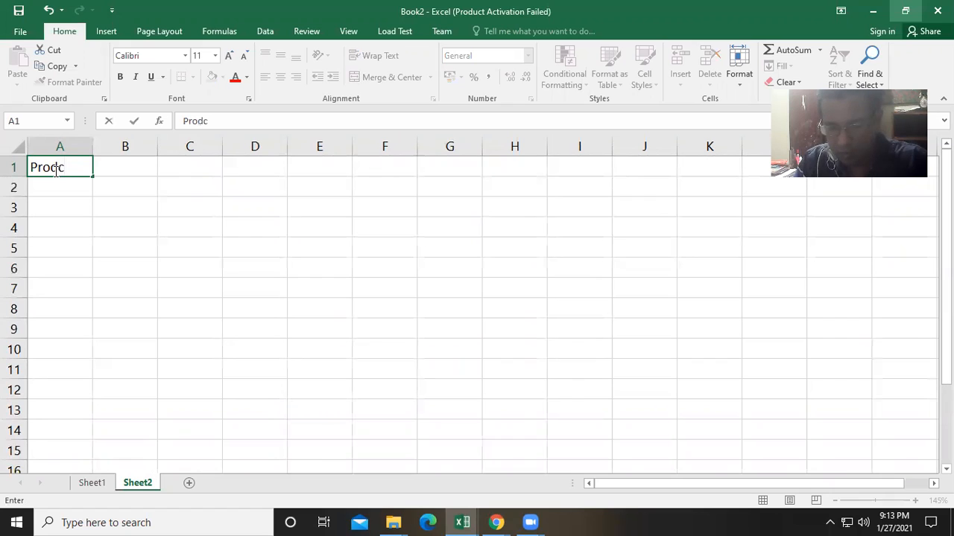
key(BackSpace)
text(u)
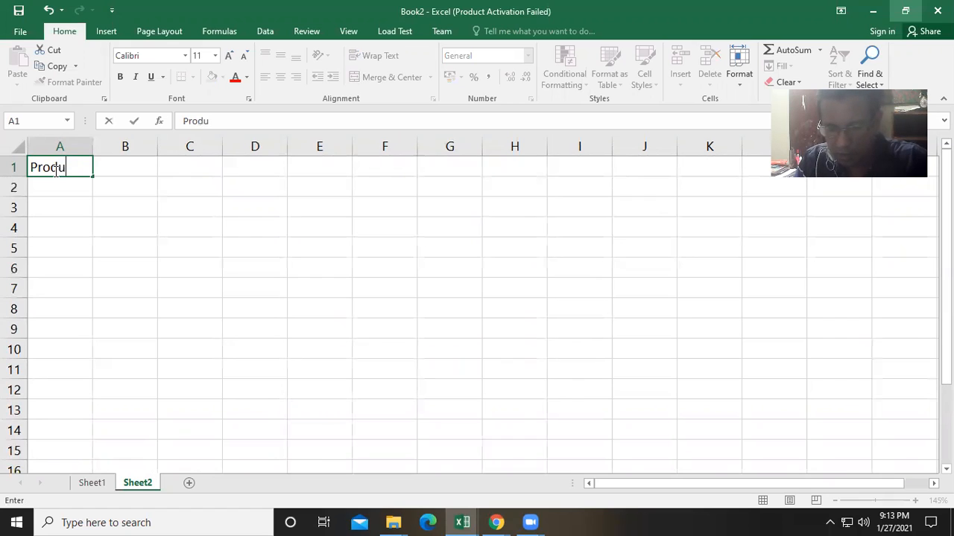
text(ct)
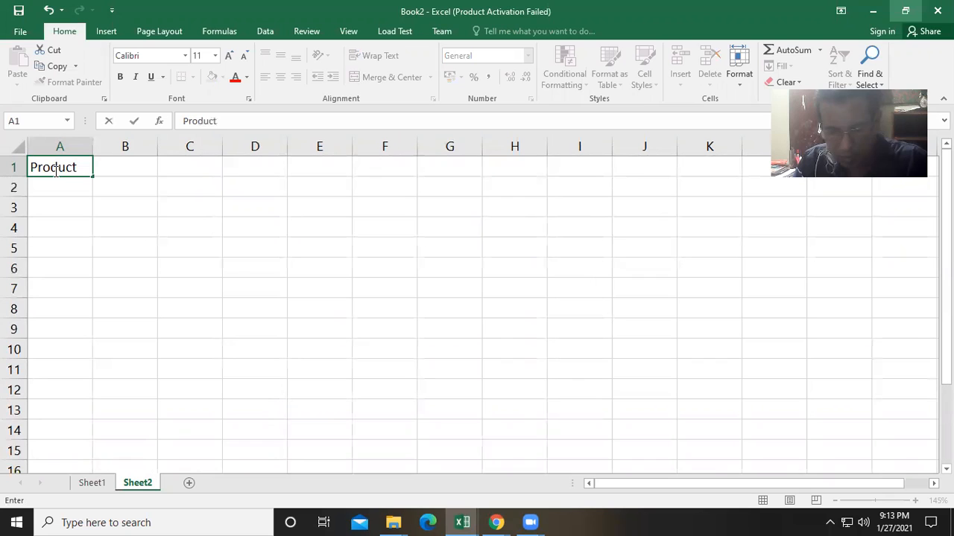
text( Name)
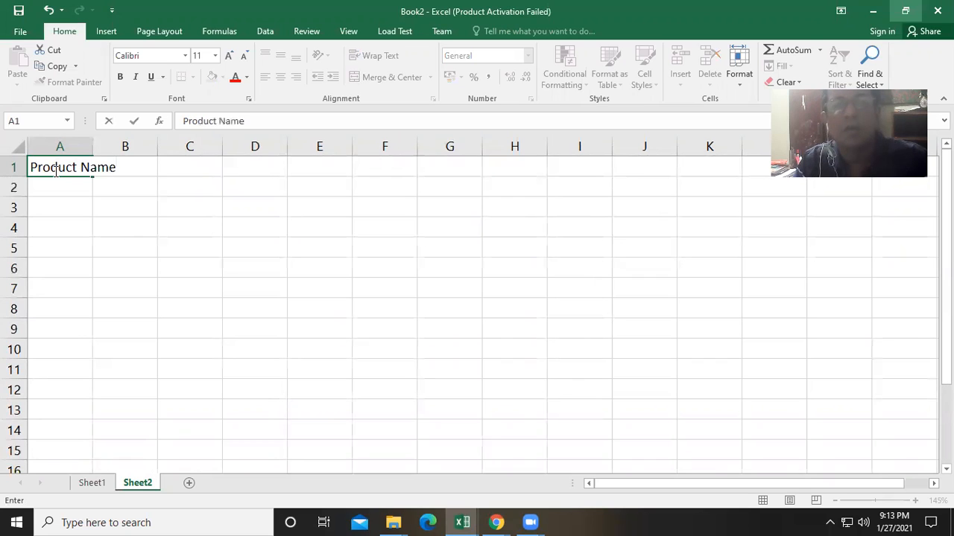
key(Tab)
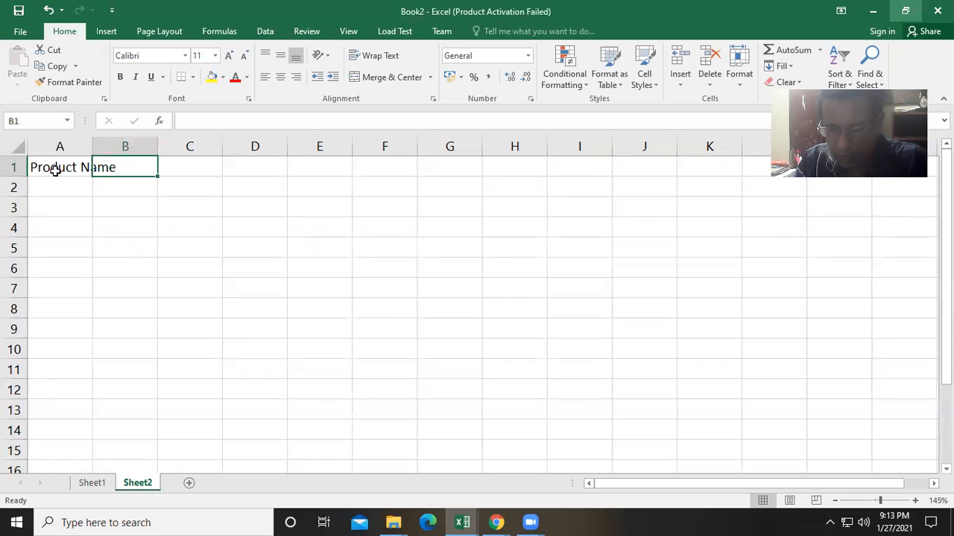
- Enter the headers Price, Quantity and Total in cells B1 through D1
text(Price)
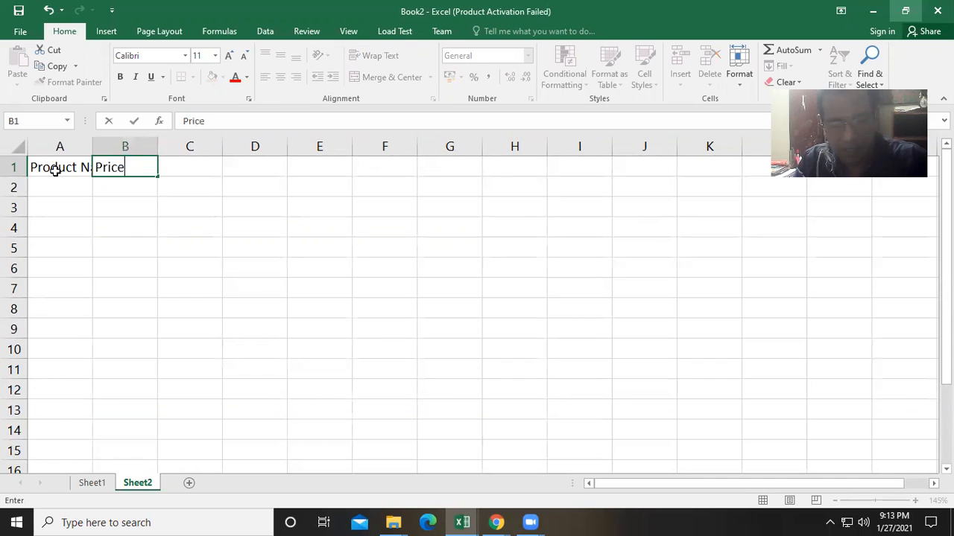
key(Tab)
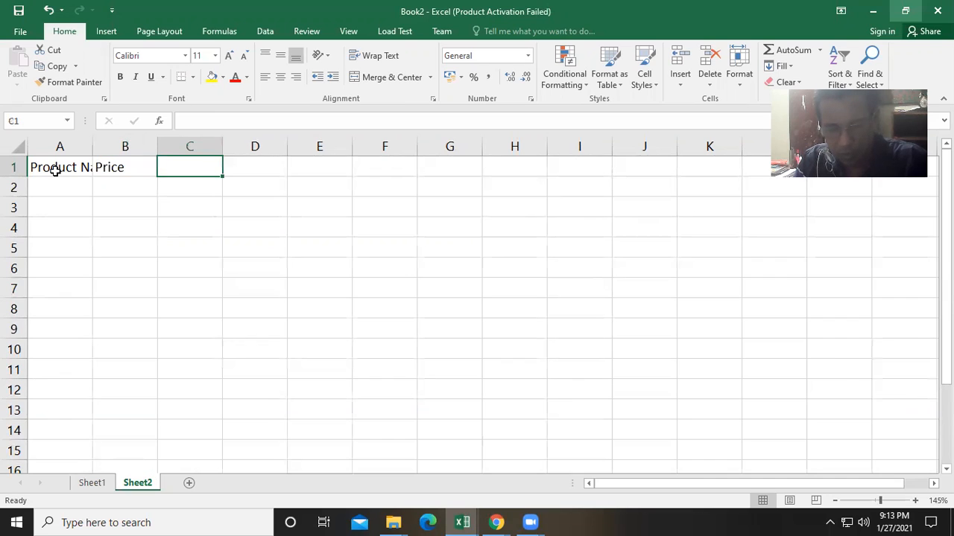
text(Quantity)
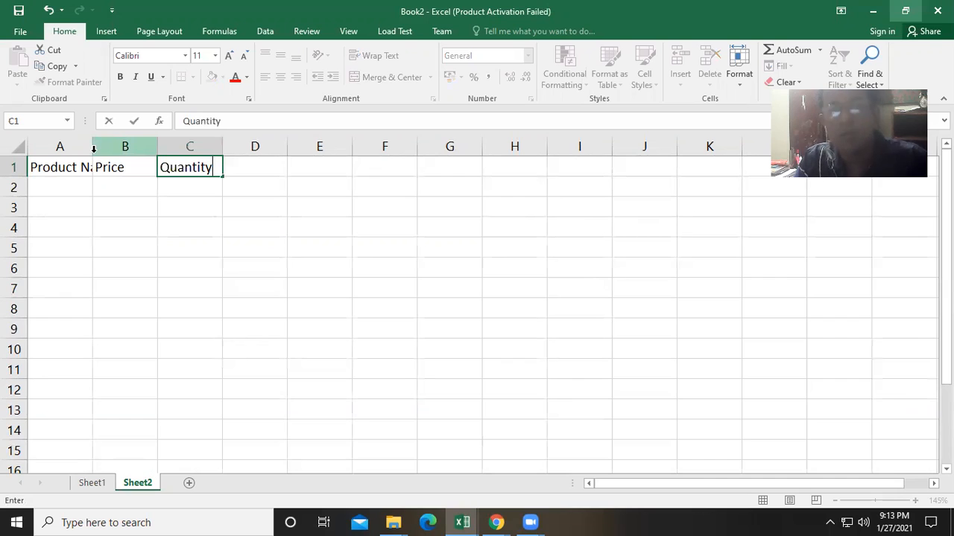
key(Tab)
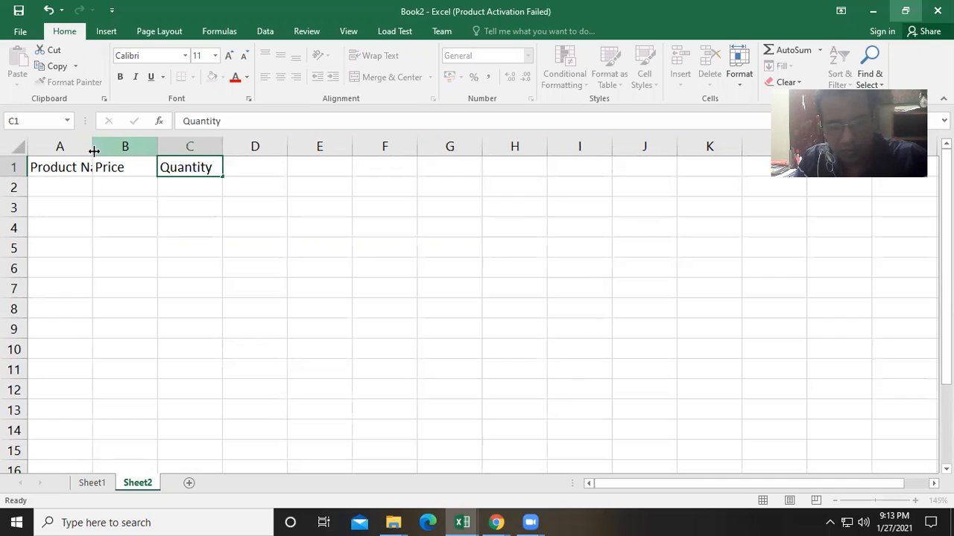
text(To)
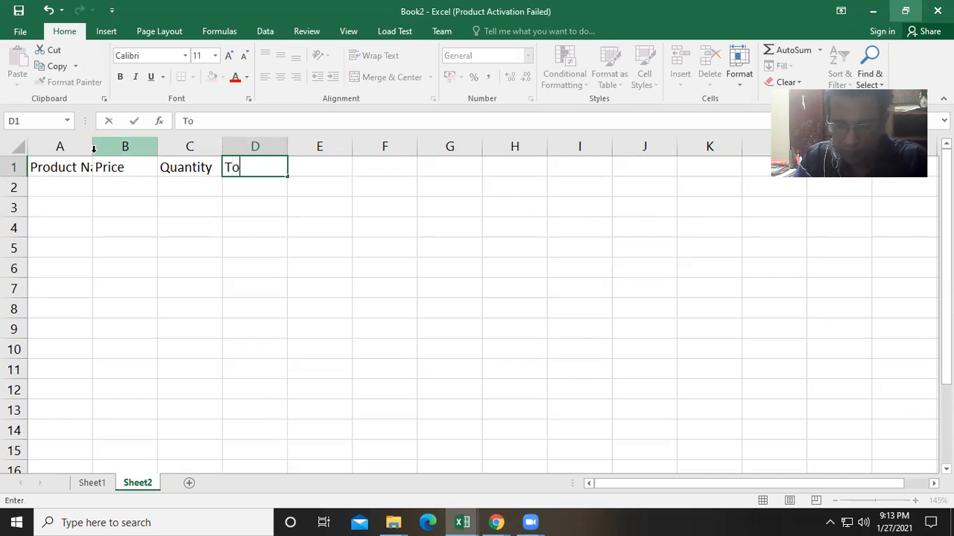
text(tal)
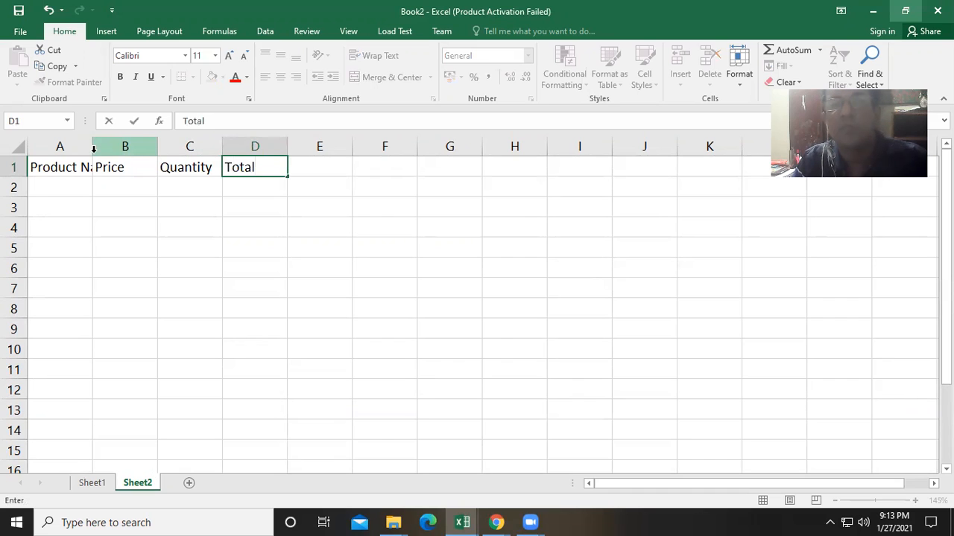
click(95, 193)
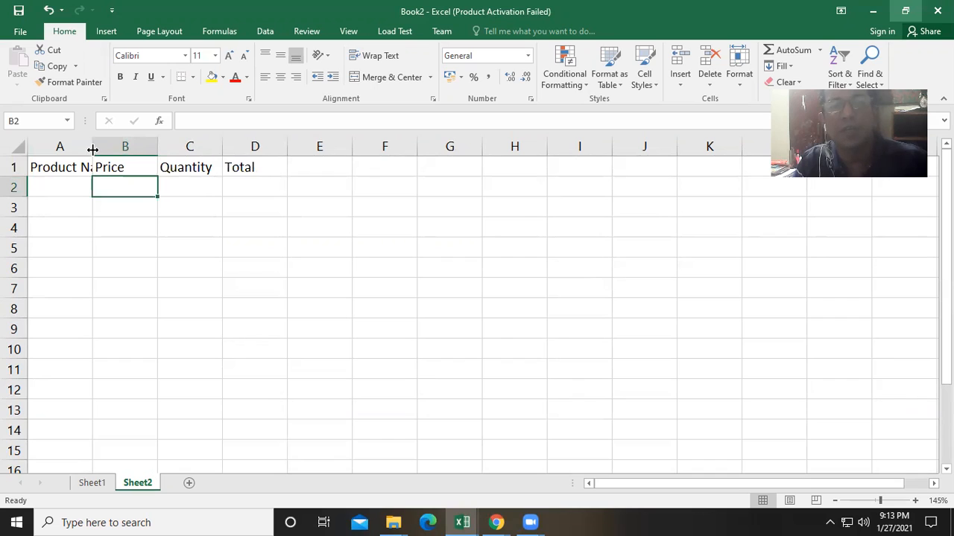
- Autofit column A's width and fill row 2 with DVD, price 30 and quantity 100
double_click(93, 149)
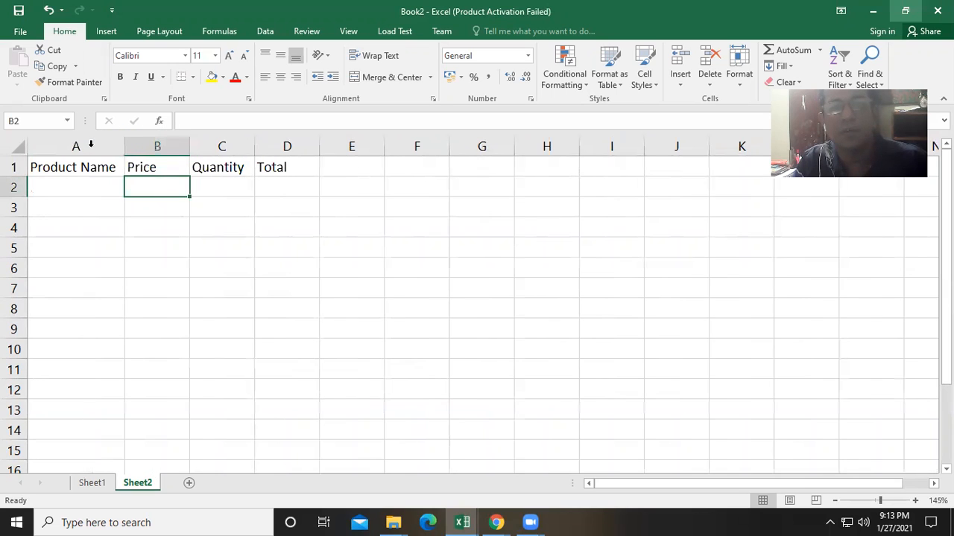
click(85, 193)
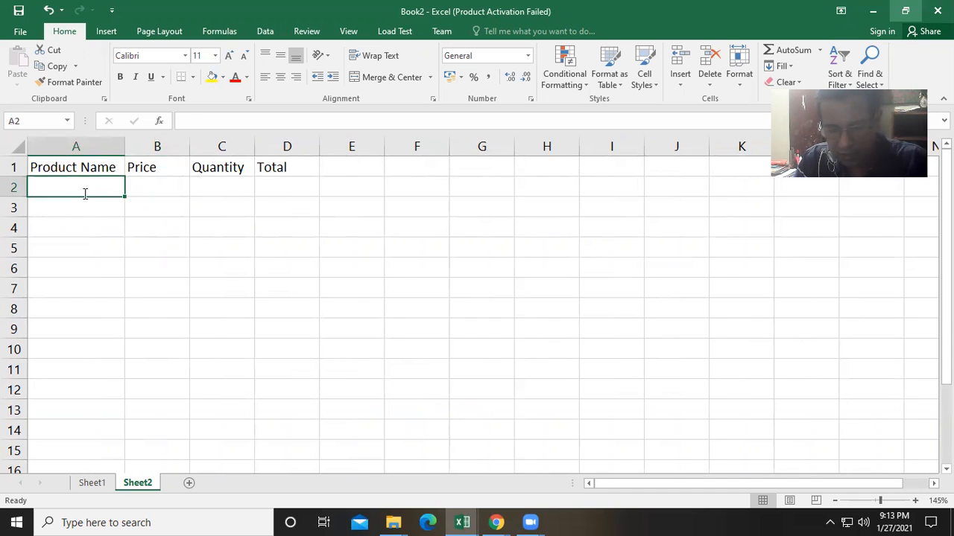
text(DVD)
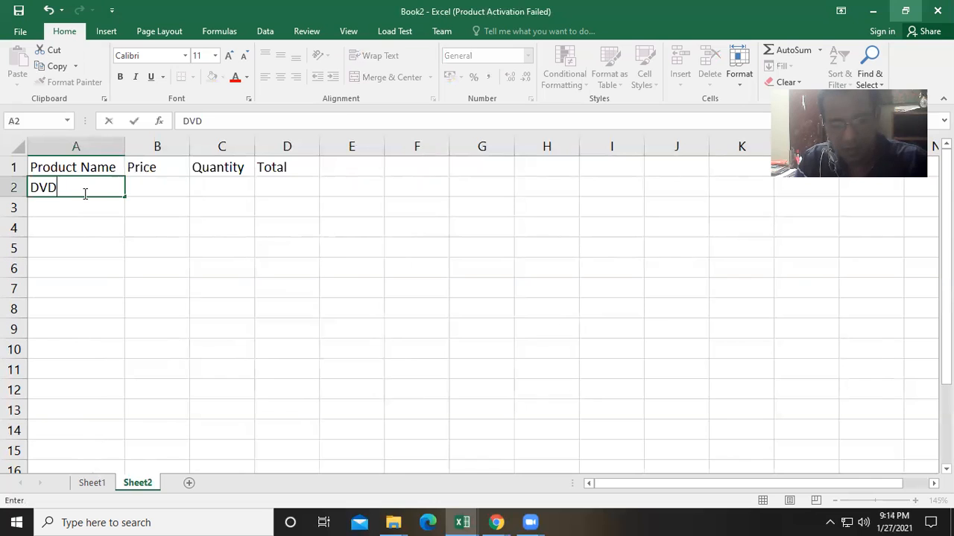
key(Tab)
text(30)
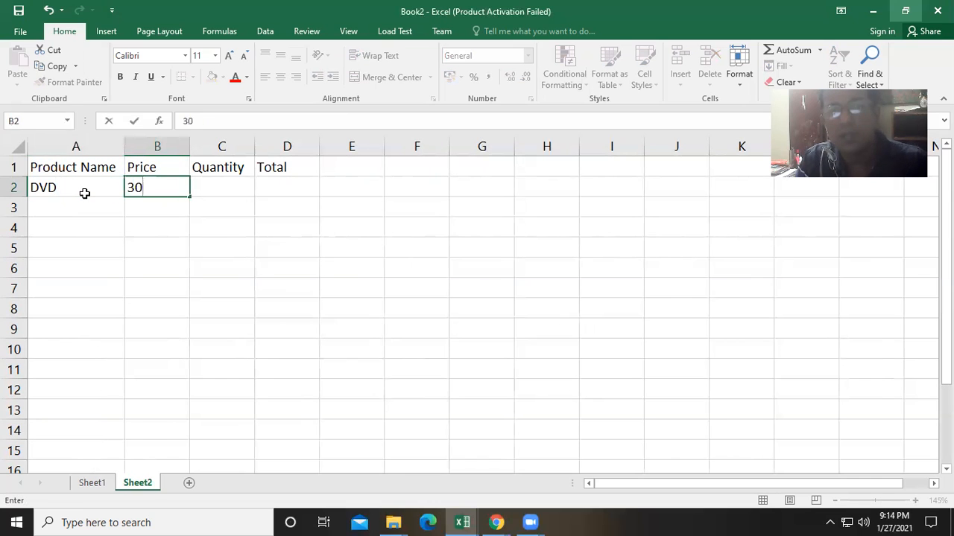
click(215, 191)
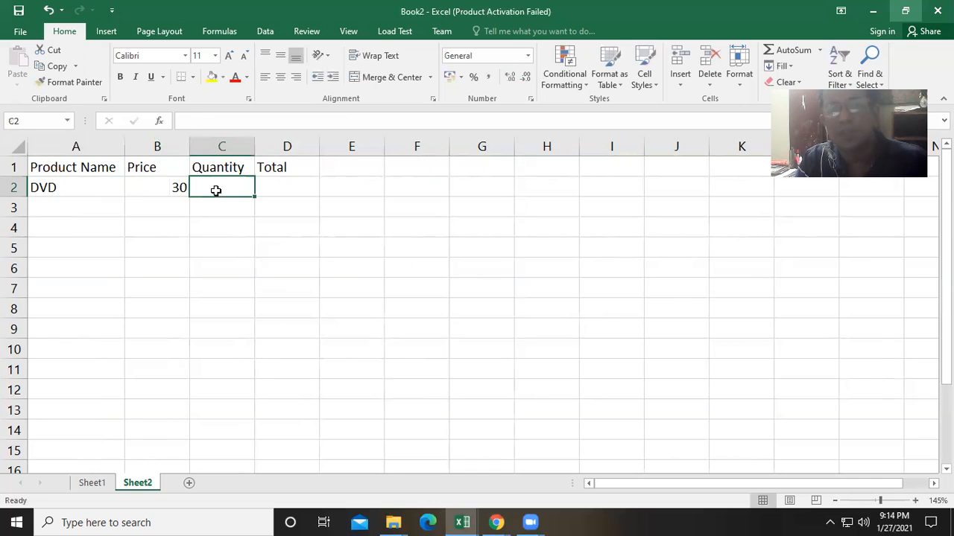
text(100)
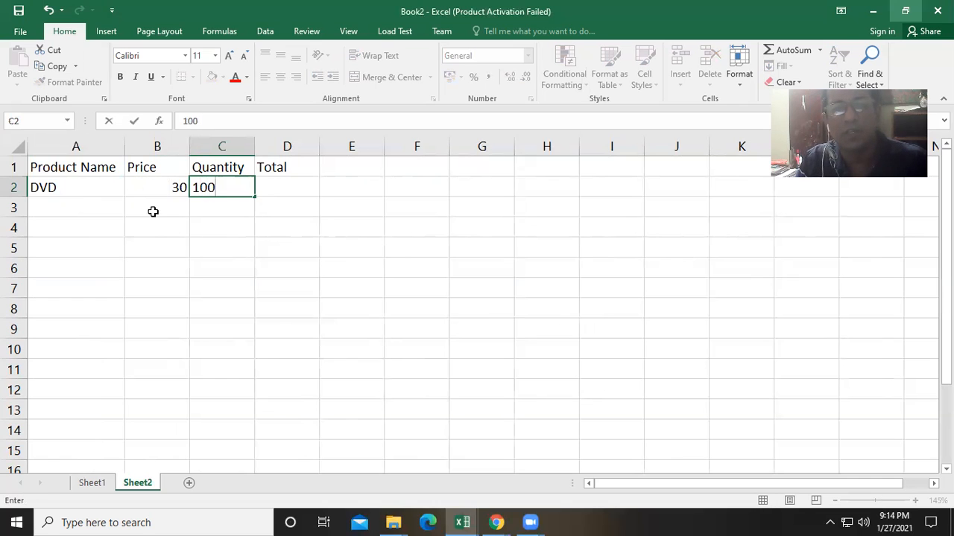
click(74, 204)
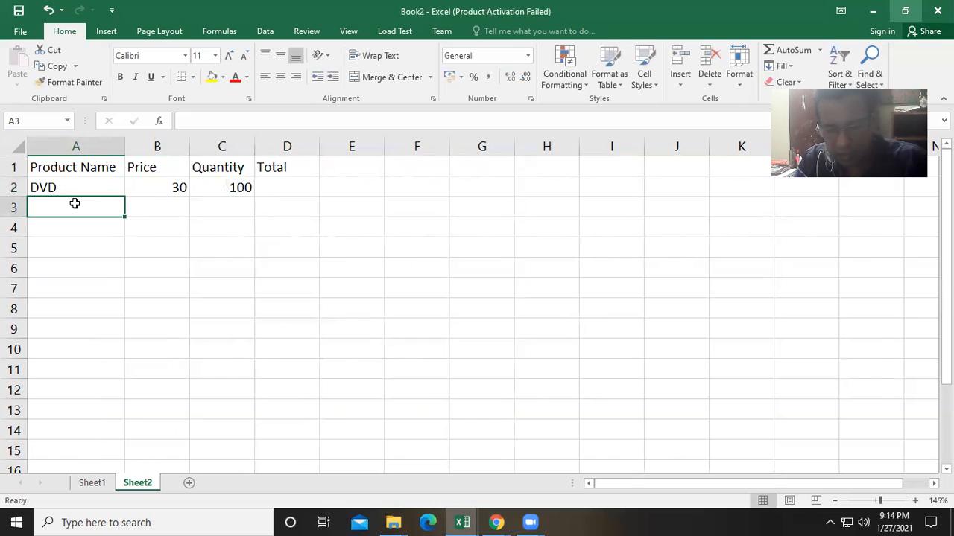
- Fill row 3 with Pen Drives, price 1200 and quantity 20
text(Pen)
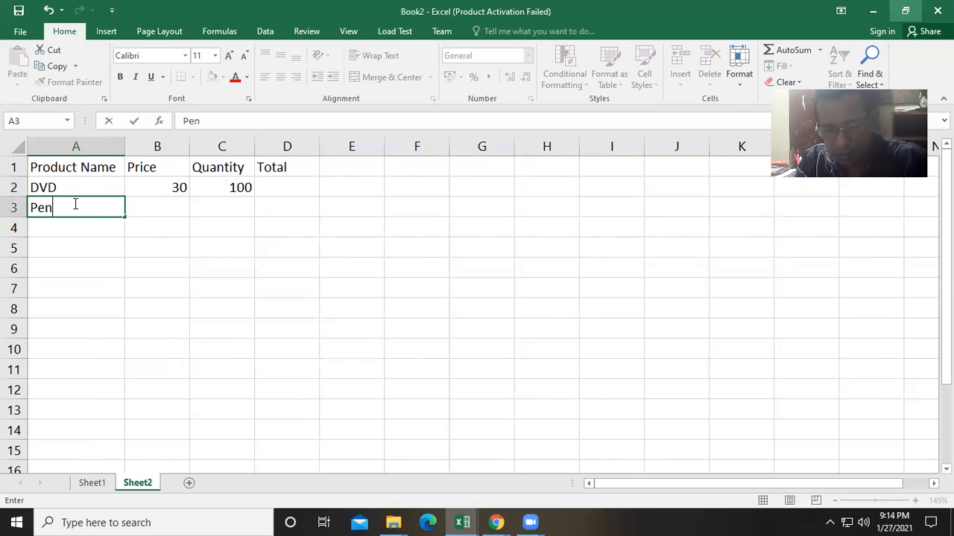
text( Drives)
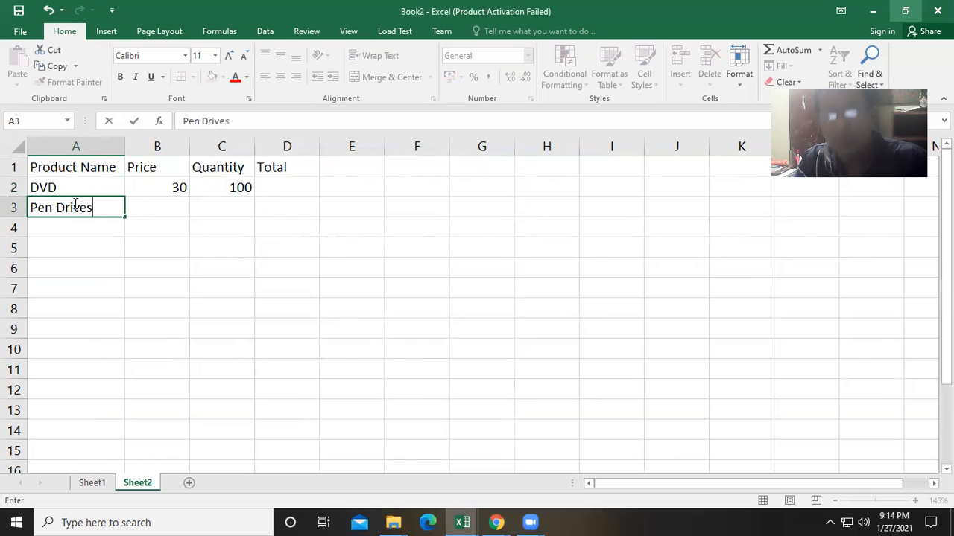
click(148, 208)
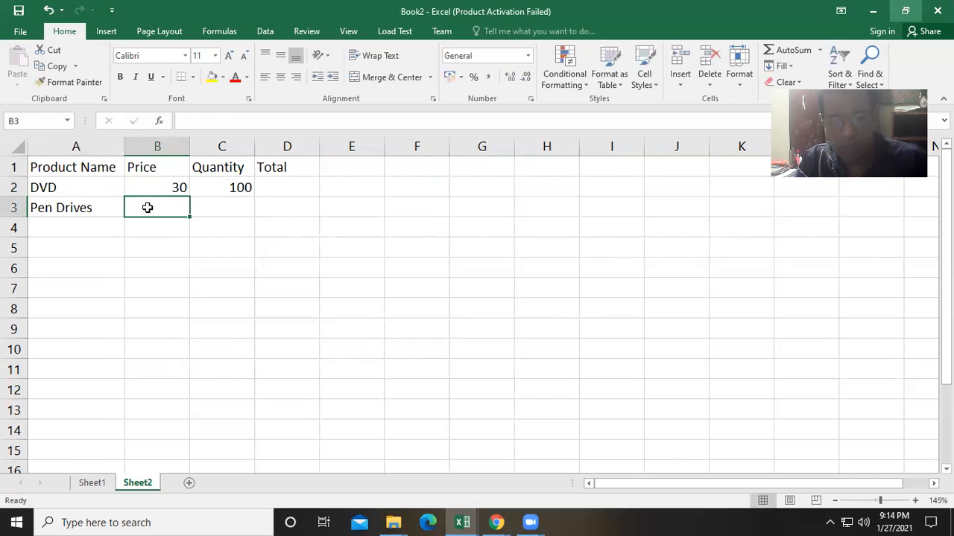
text(10)
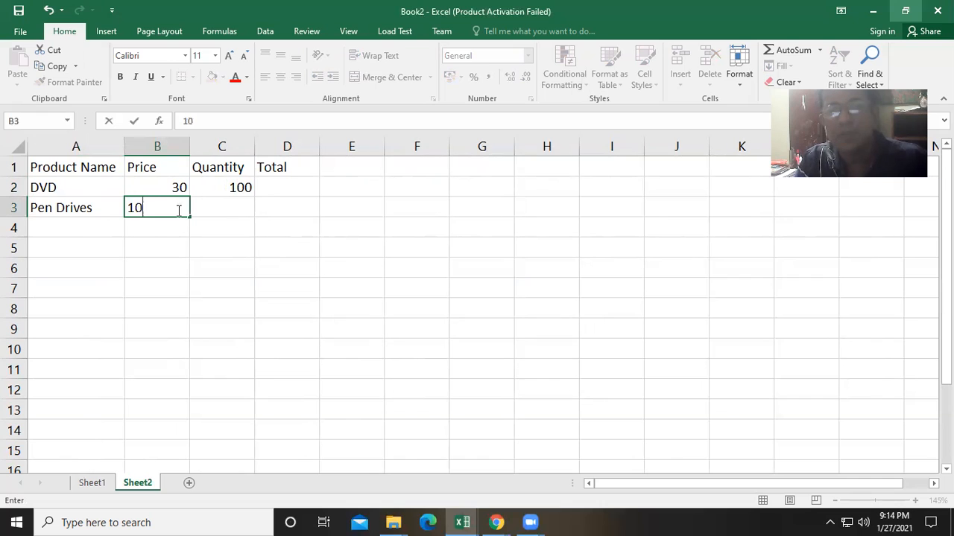
click(220, 208)
click(170, 208)
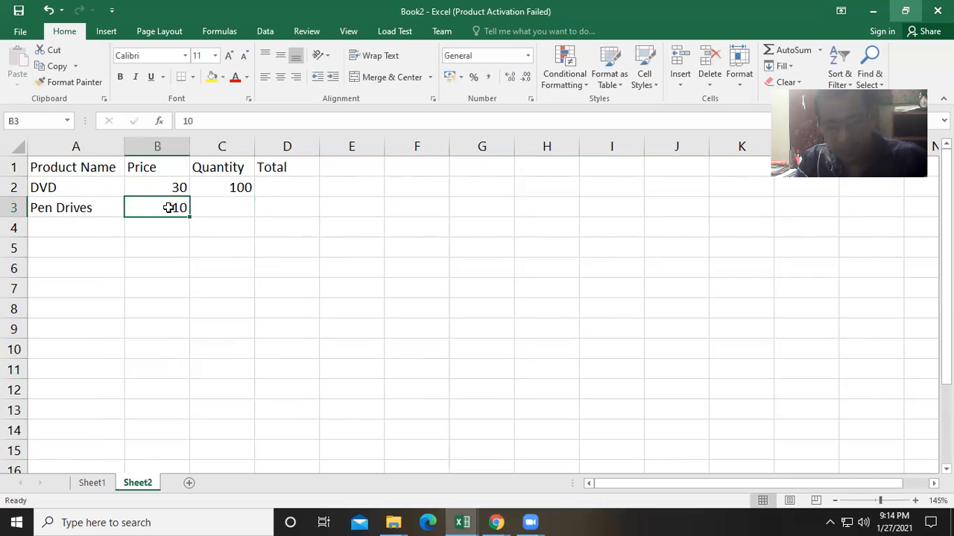
text(1200)
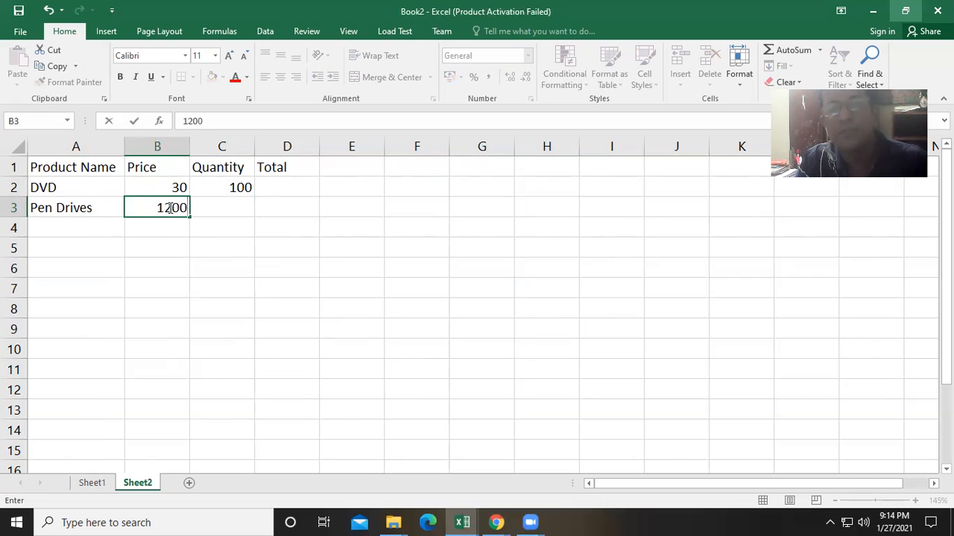
click(210, 208)
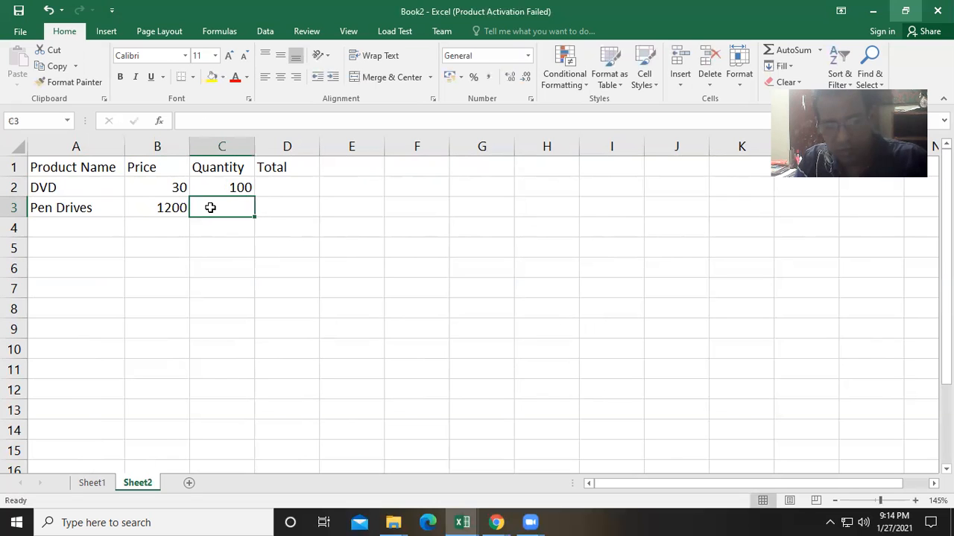
text(20)
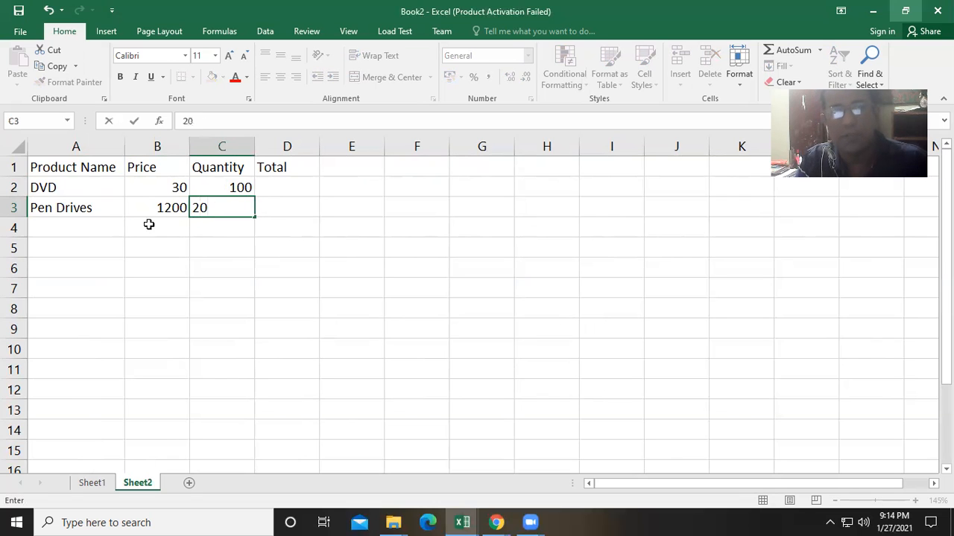
click(65, 230)
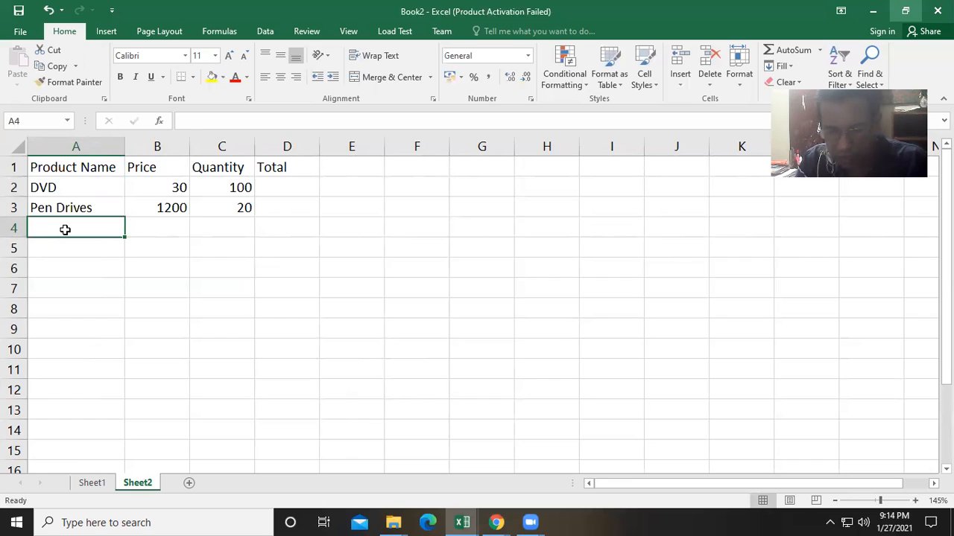
- Fill row 4 with Laptops, price 75000 and quantity 3
text(Laptops)
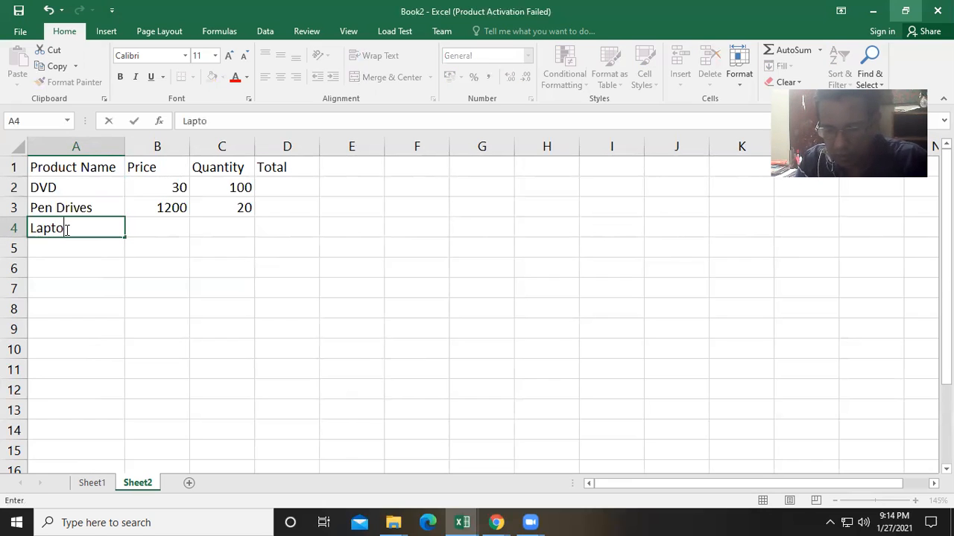
click(156, 226)
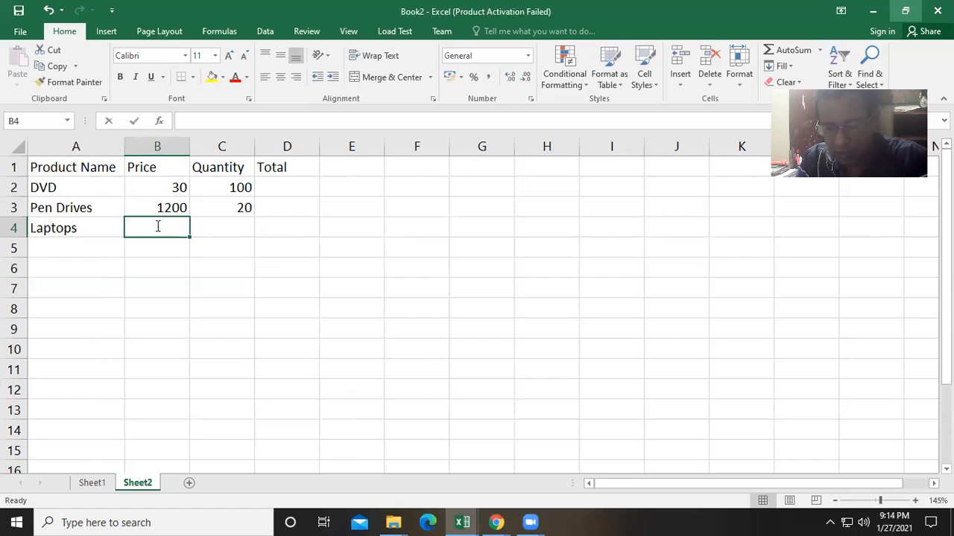
text(75000)
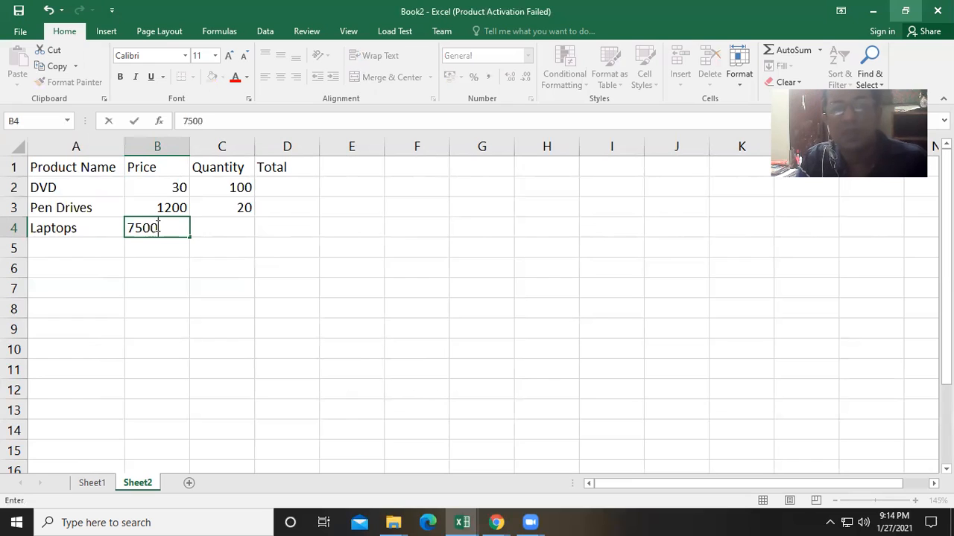
click(222, 224)
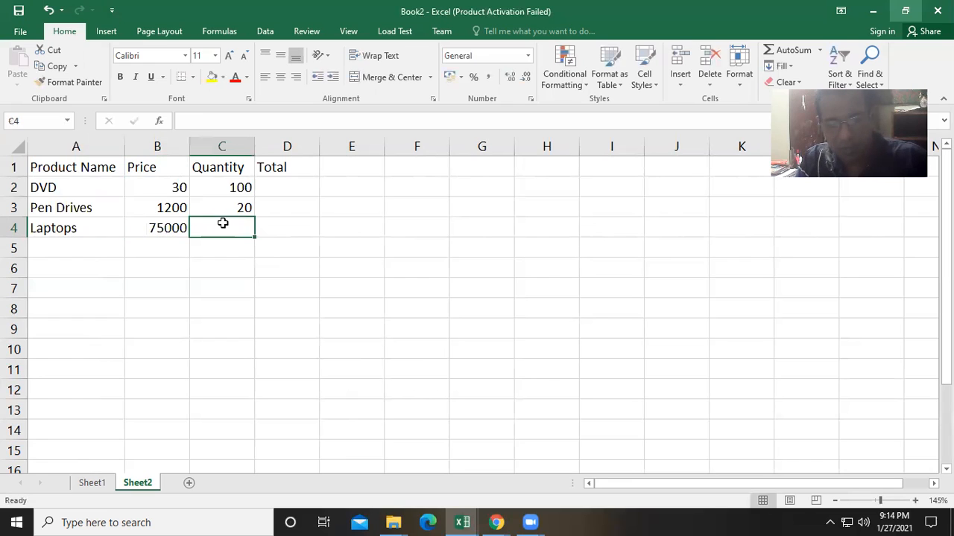
text(3)
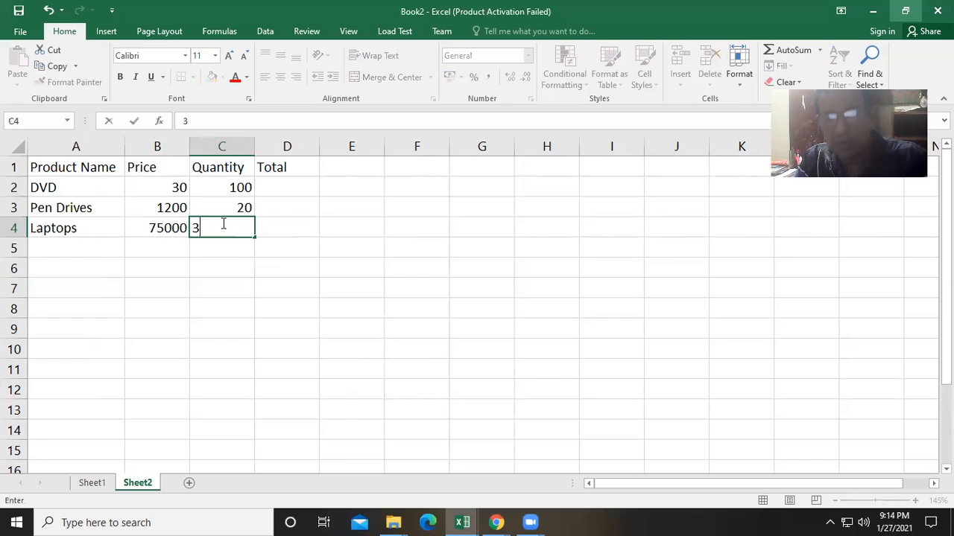
- Fill row 5 with Printers, price 15000 and quantity 2
click(68, 245)
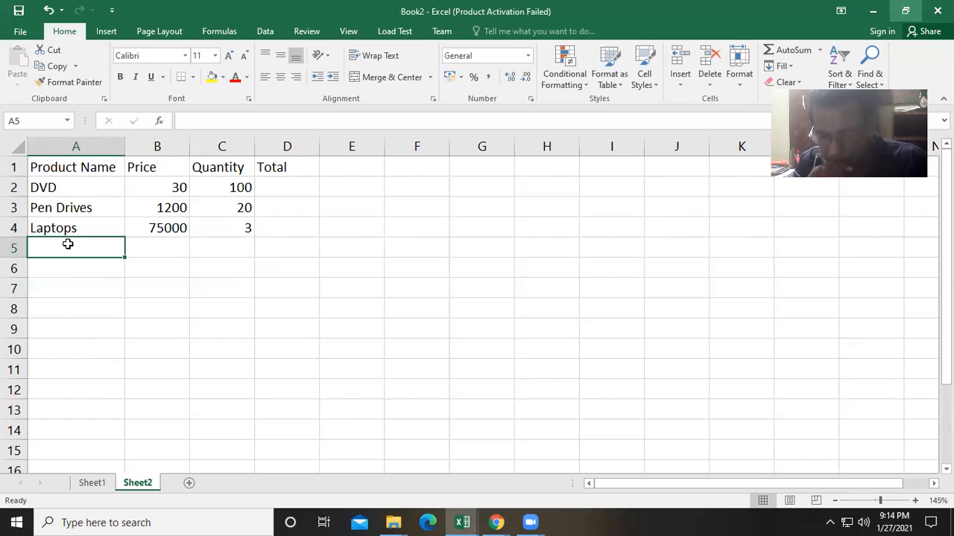
text(Pri)
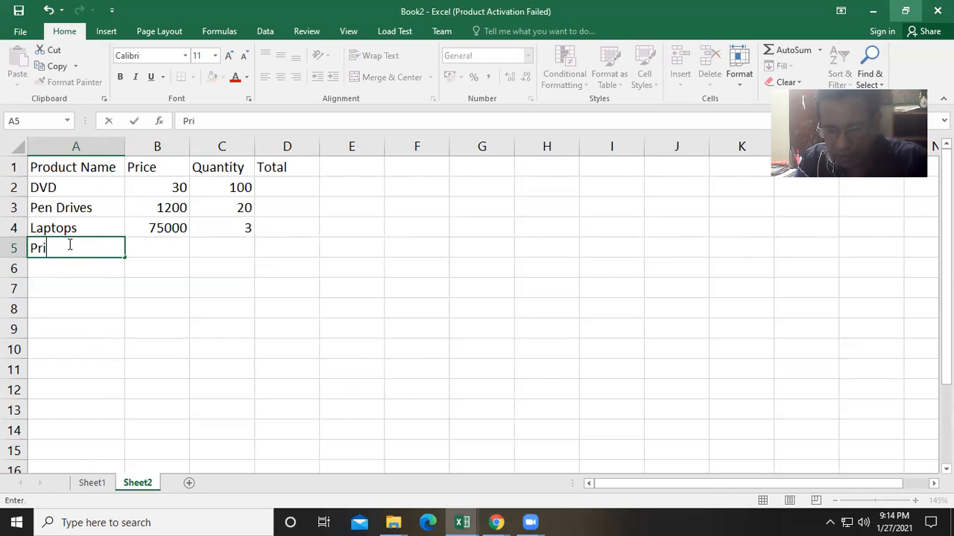
text(nters)
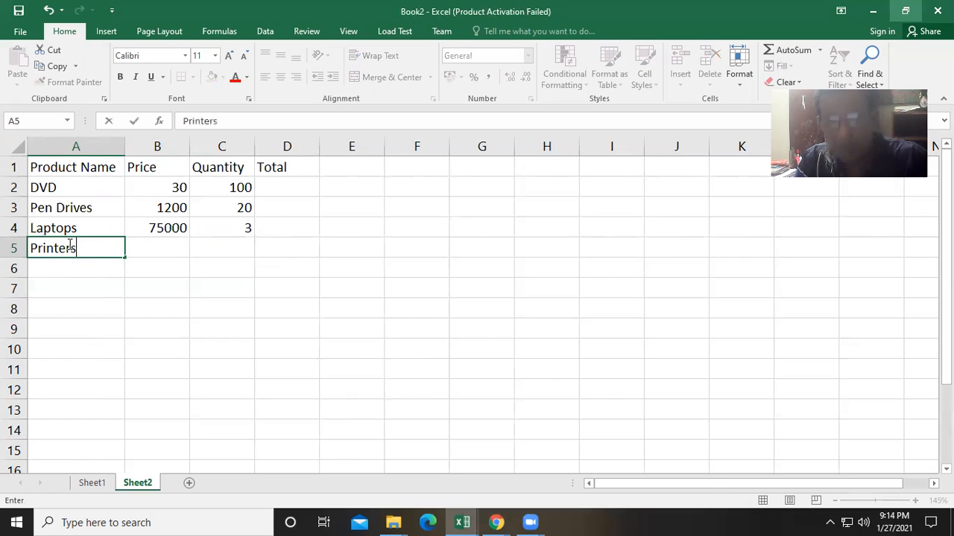
click(157, 251)
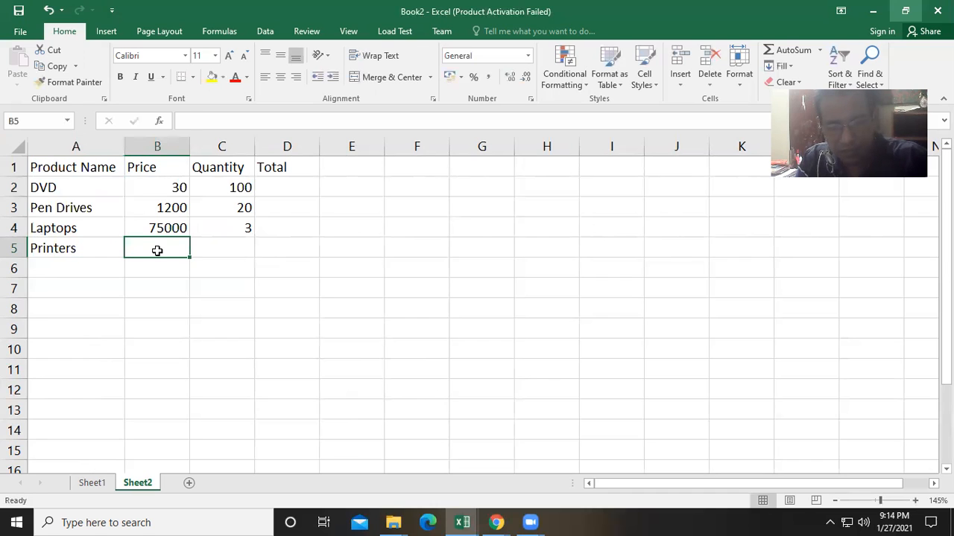
text(1500)
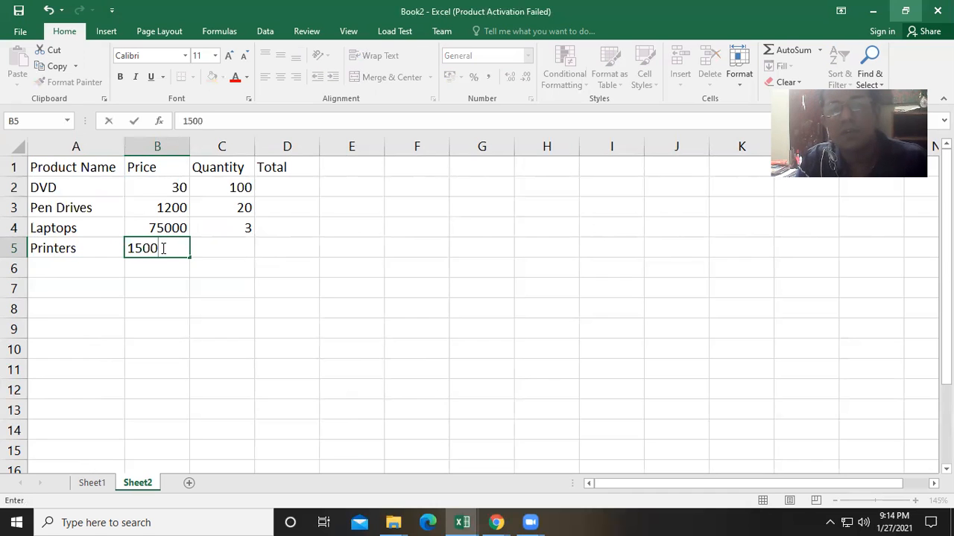
text(0)
click(212, 247)
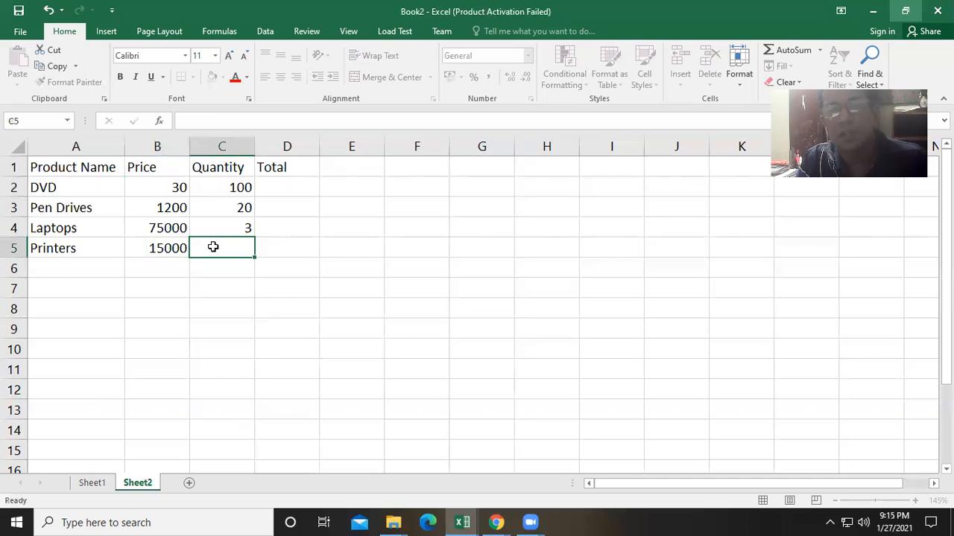
text(2)
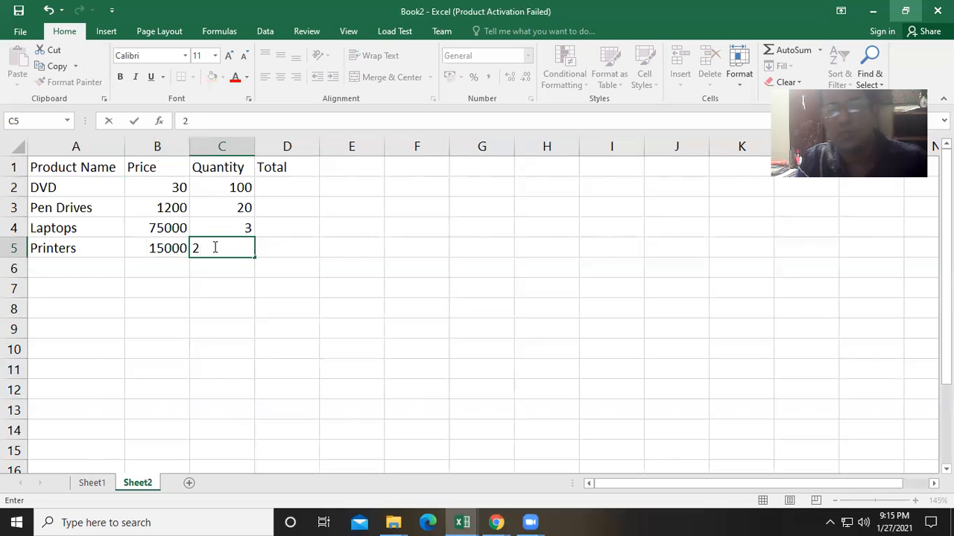
click(231, 296)
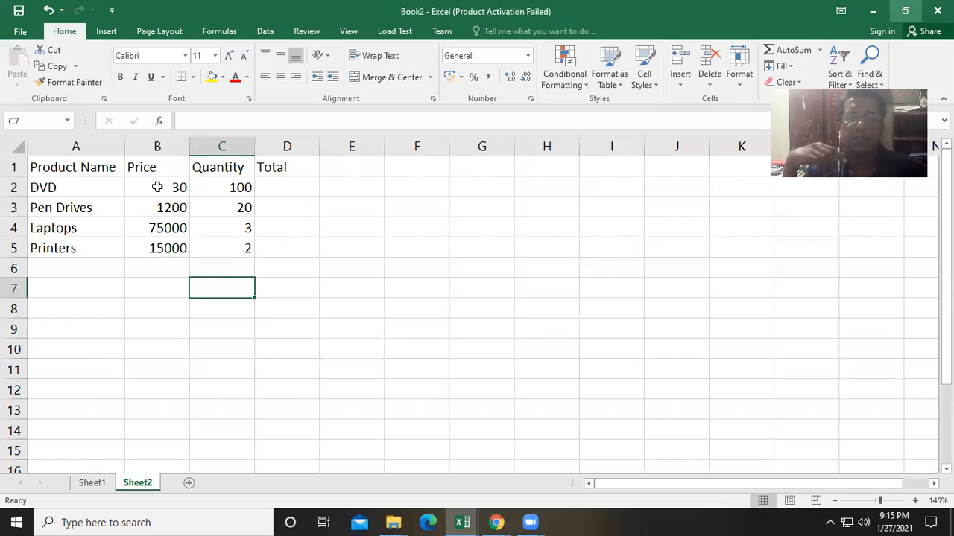
- Select the prices in B2:B5 and apply the Currency number format
drag(146, 185, 156, 249)
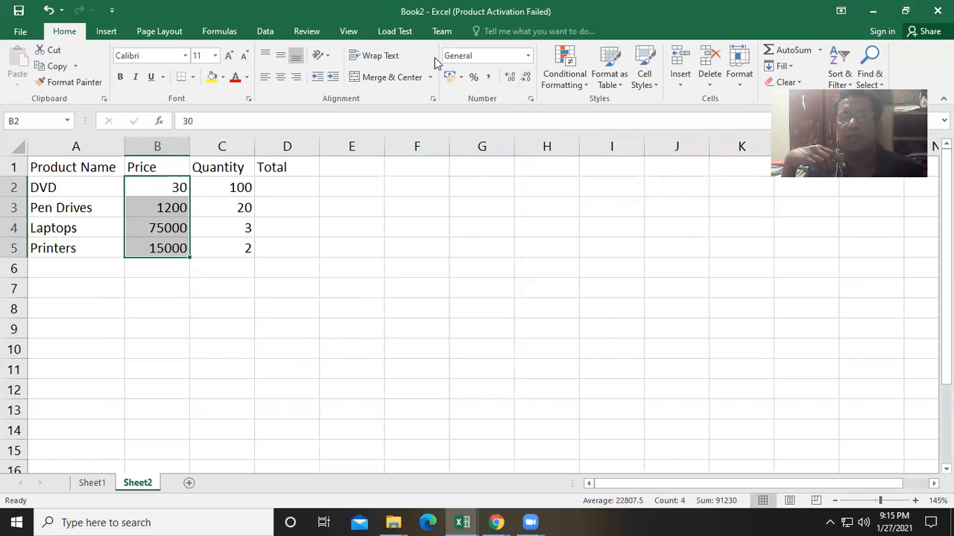
click(526, 56)
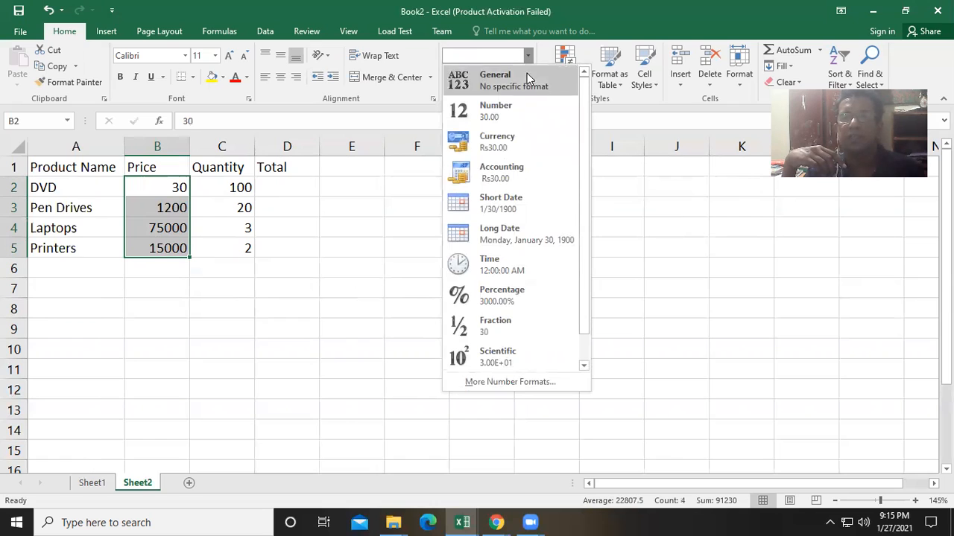
click(521, 145)
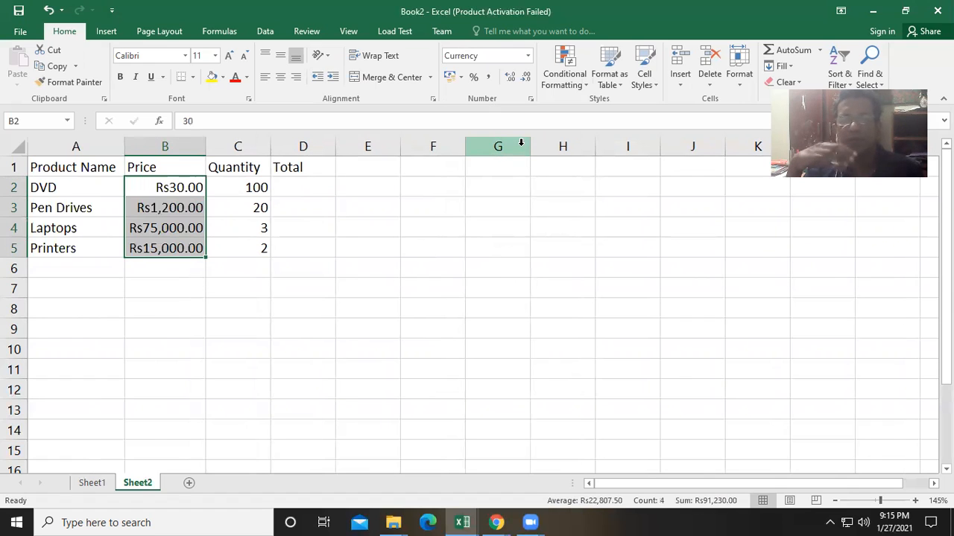
- Switch the prices to the $ English (United States) accounting format and widen column B to fit
click(526, 56)
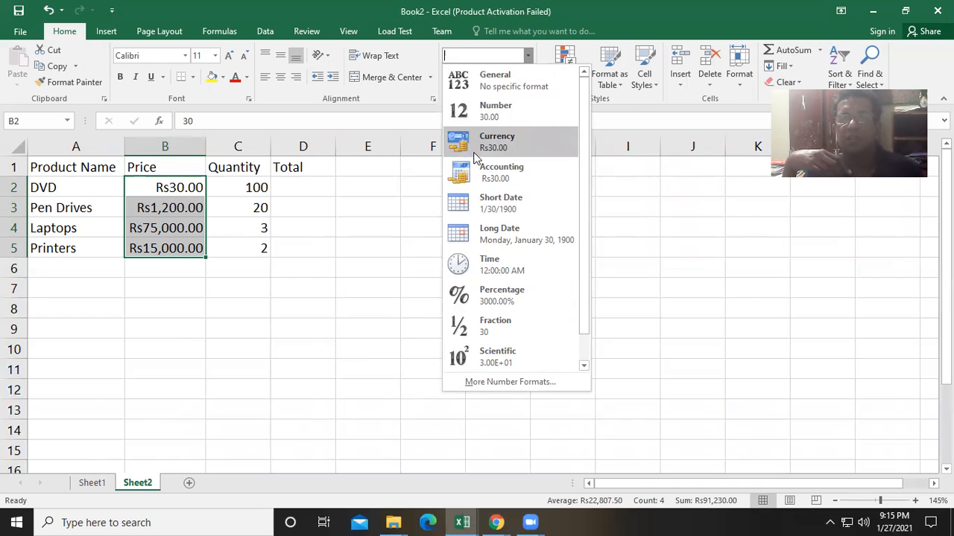
click(377, 204)
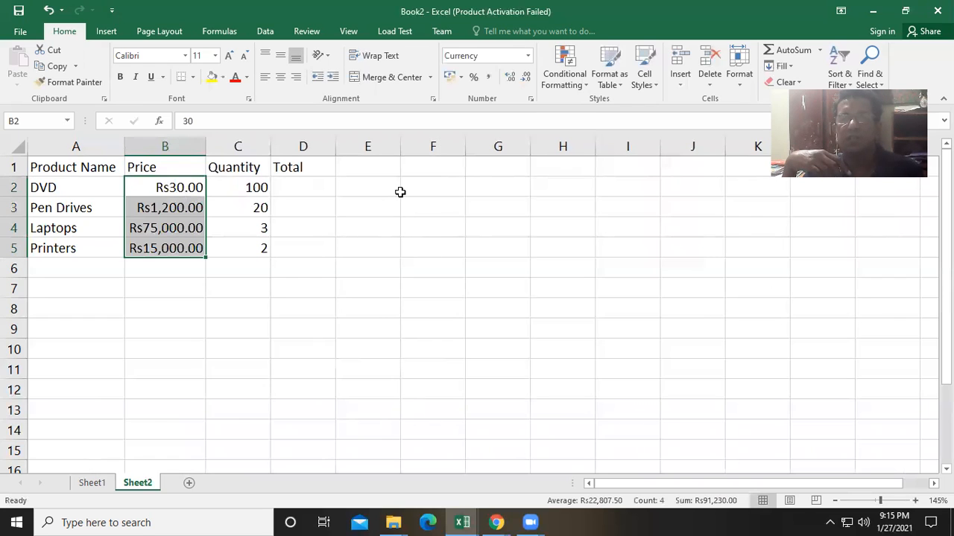
click(461, 78)
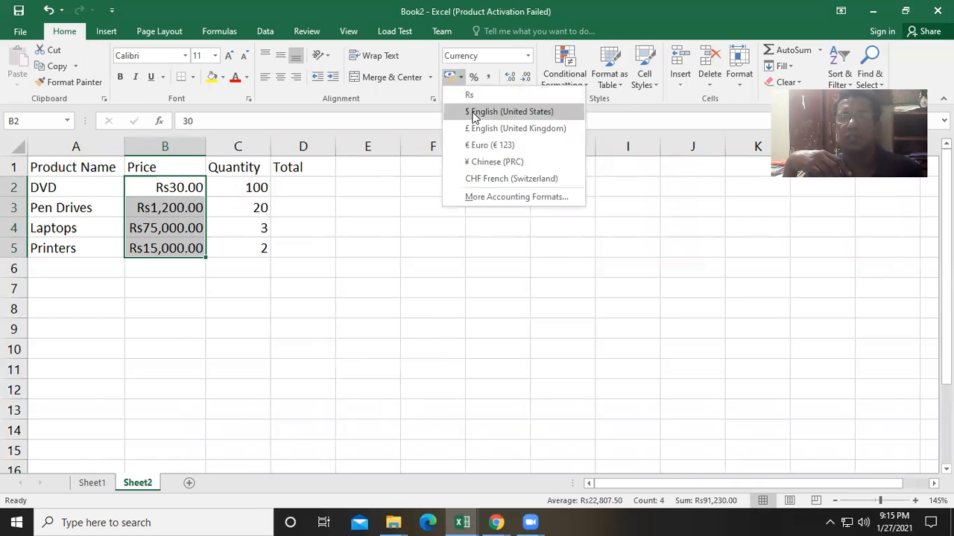
click(474, 111)
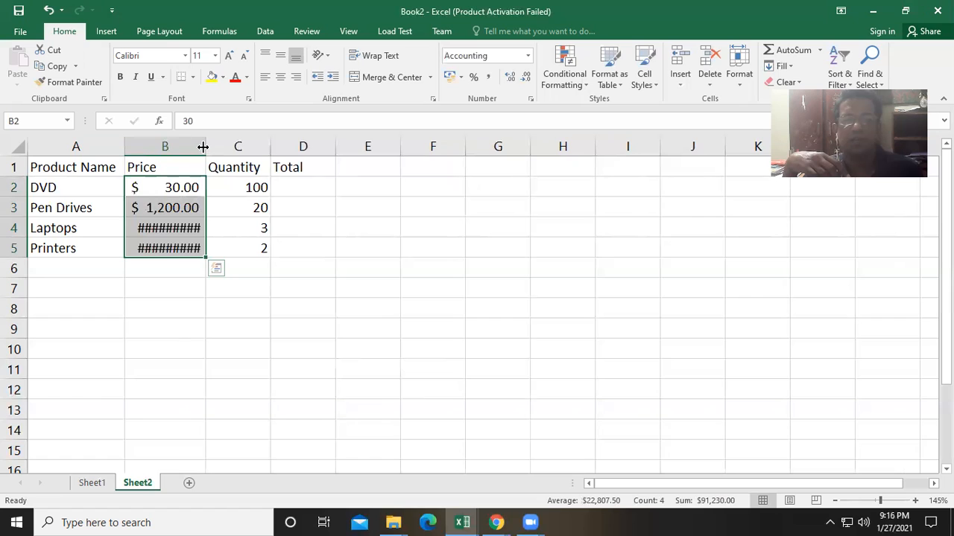
drag(204, 147, 214, 147)
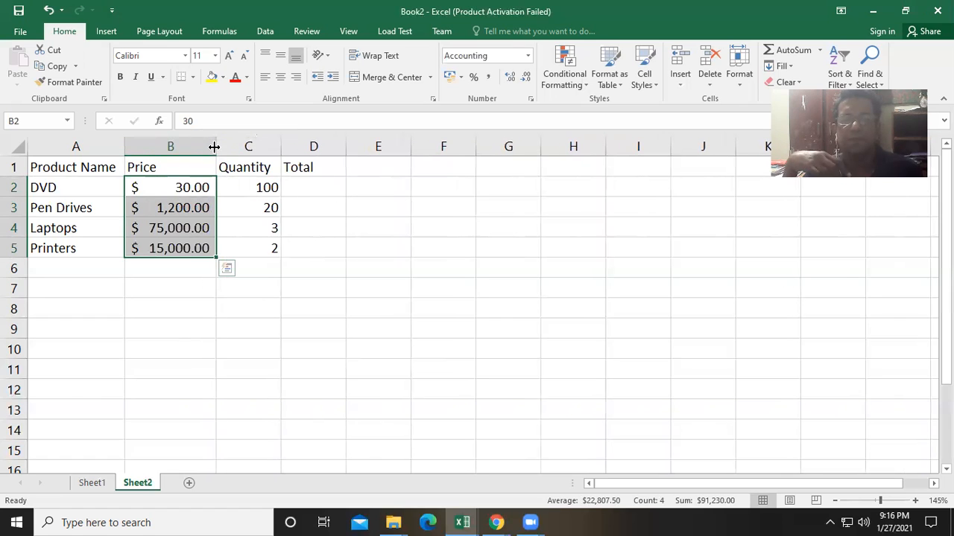
- Enter the formula =B2*C2 in D2 to calculate the DVD total
click(301, 192)
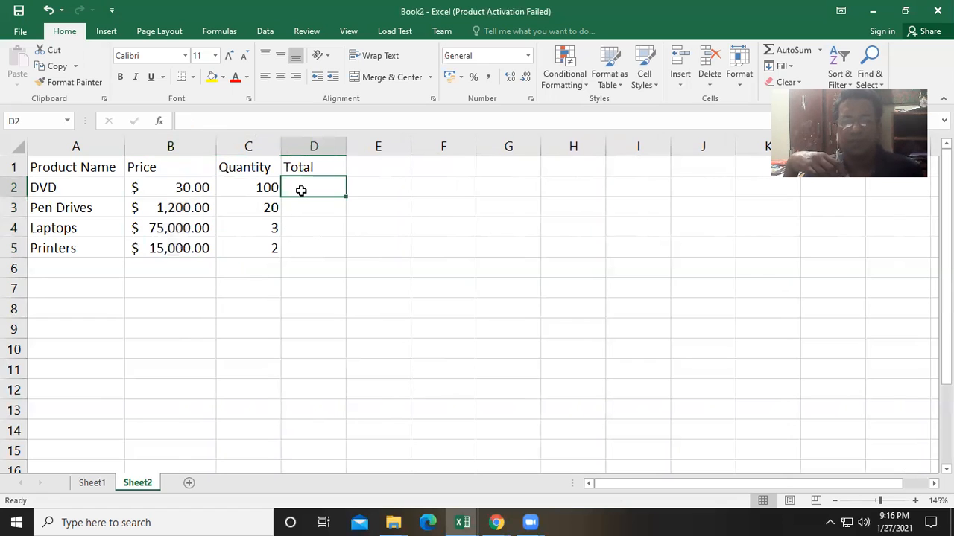
ctrl+scroll(301, 191, up, 1)
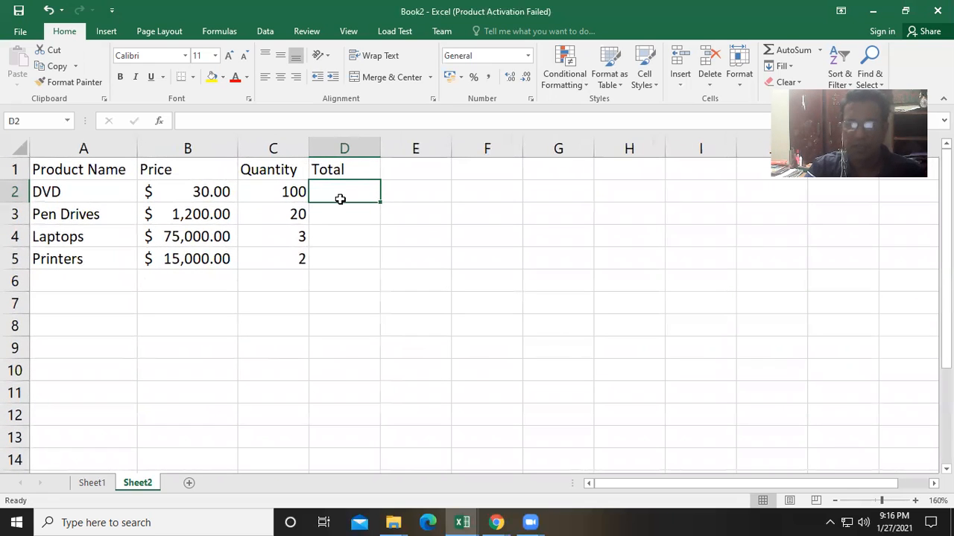
text(=)
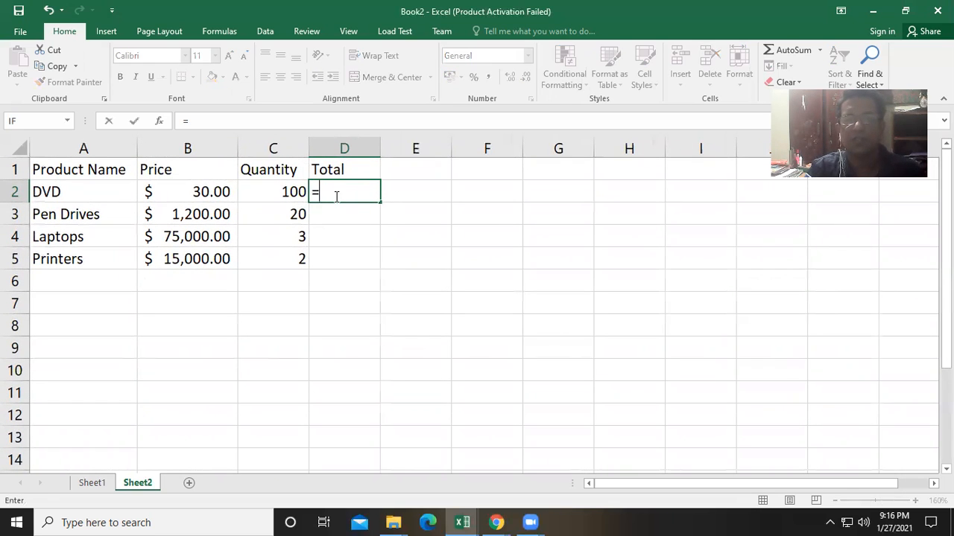
click(213, 192)
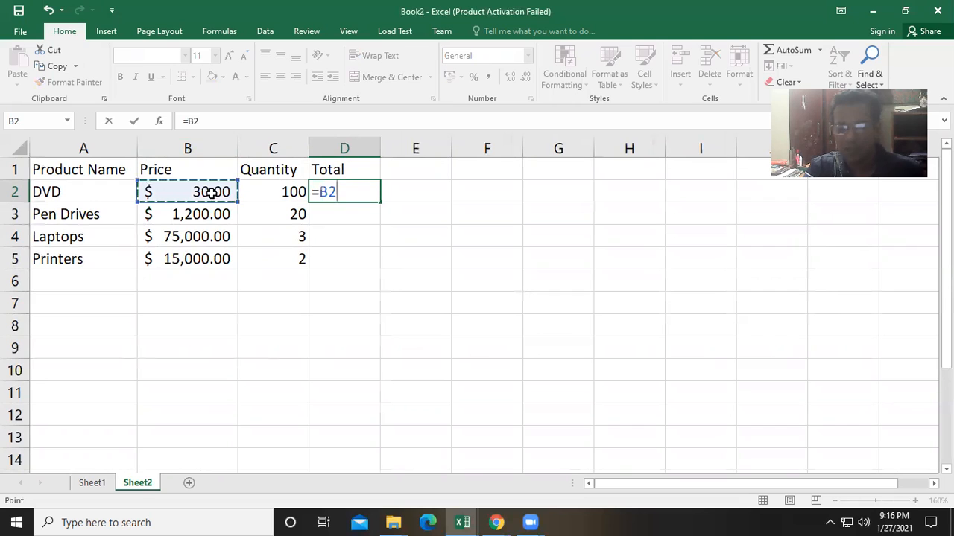
text(*)
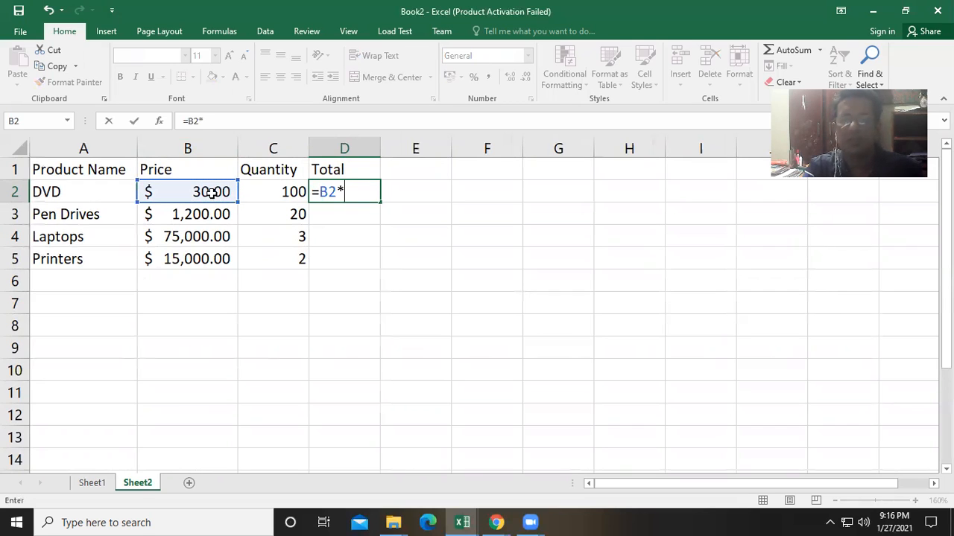
click(265, 195)
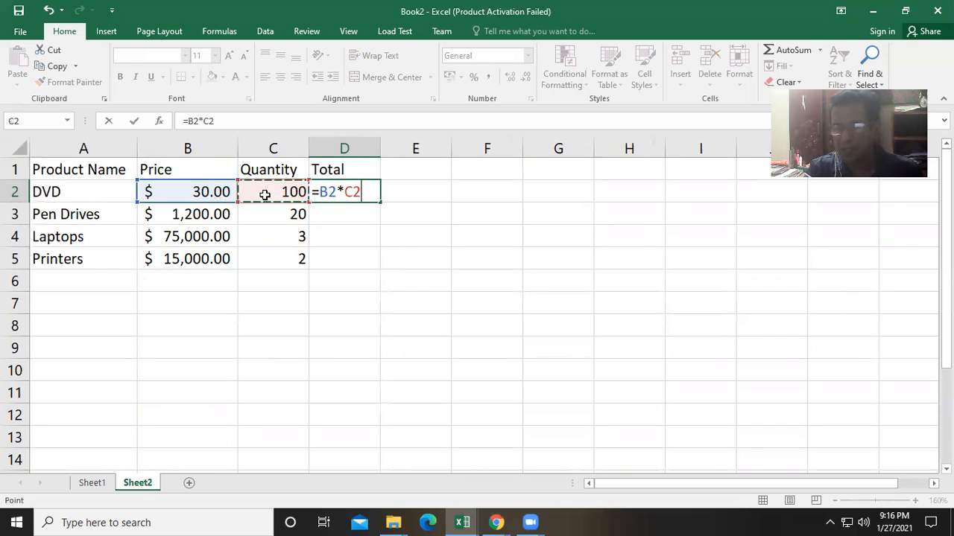
key(Return)
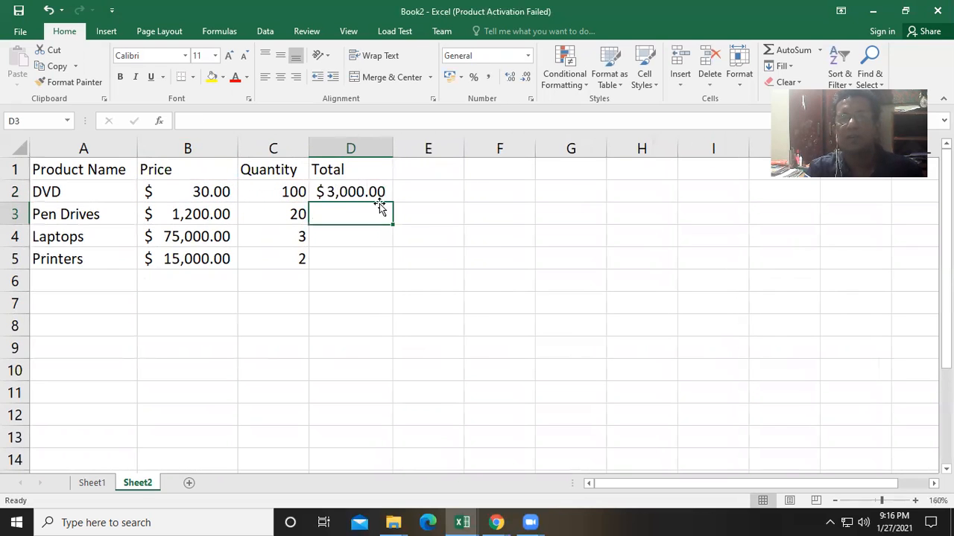
- Fill the total formula down to D5 and autofit column D's width
click(378, 192)
drag(392, 202, 392, 265)
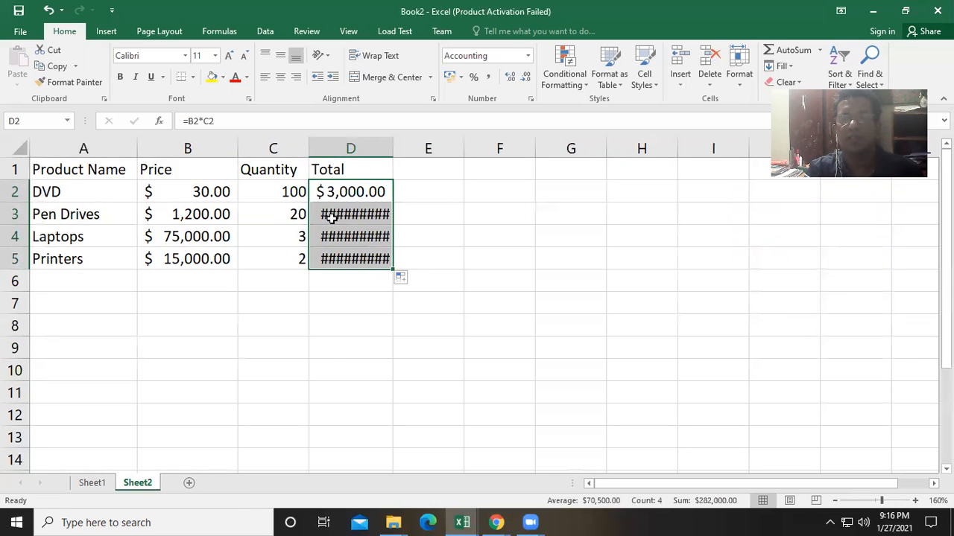
double_click(393, 147)
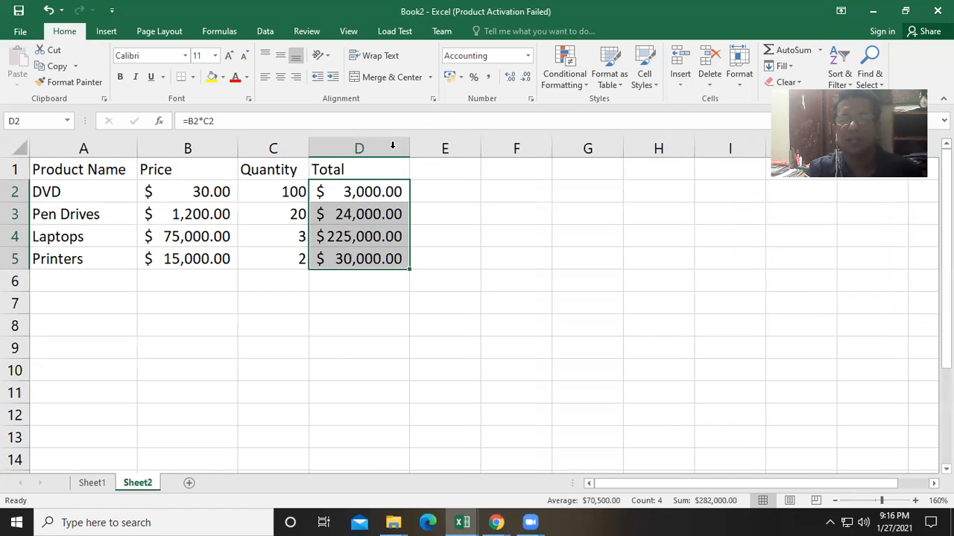
click(335, 284)
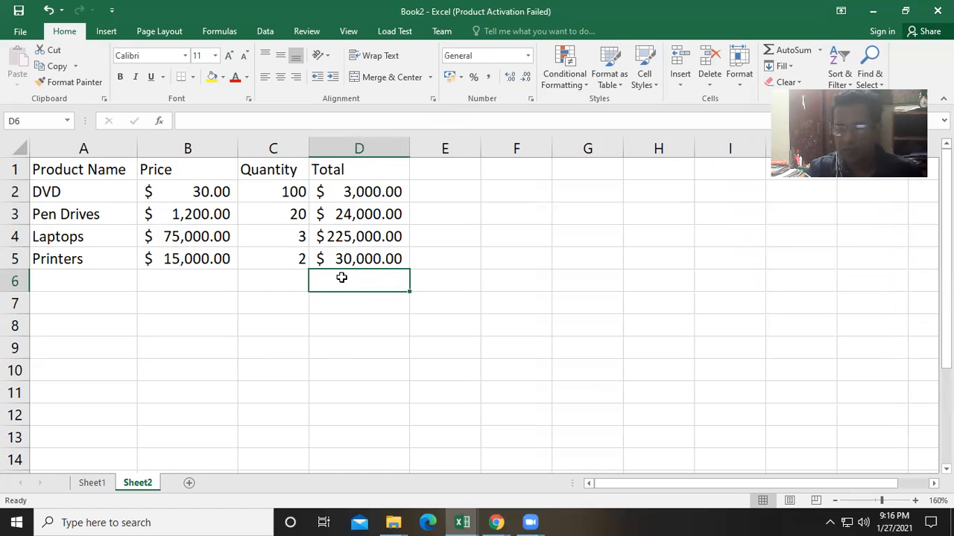
- Enter the formula =SUM(D2:D5) in D6 to calculate the grand total
text(=)
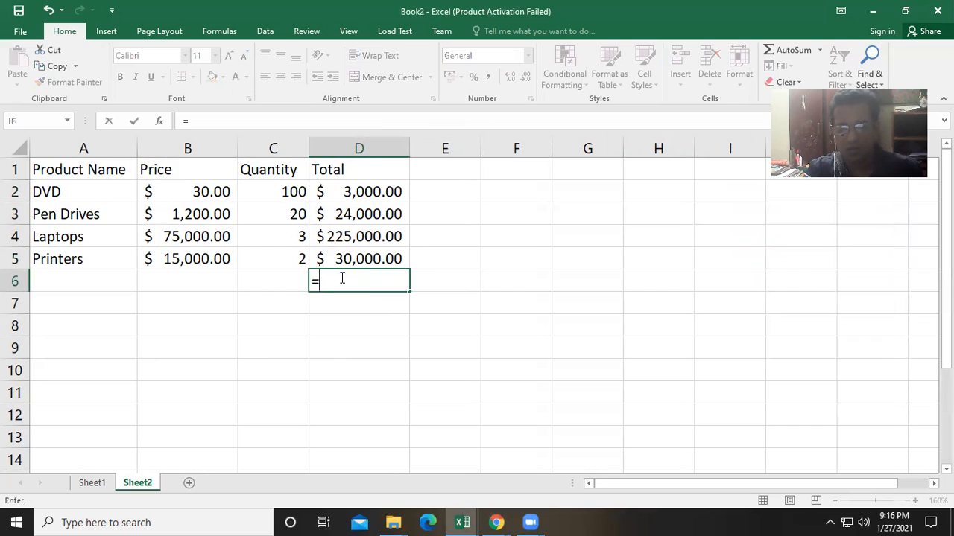
text(sum)
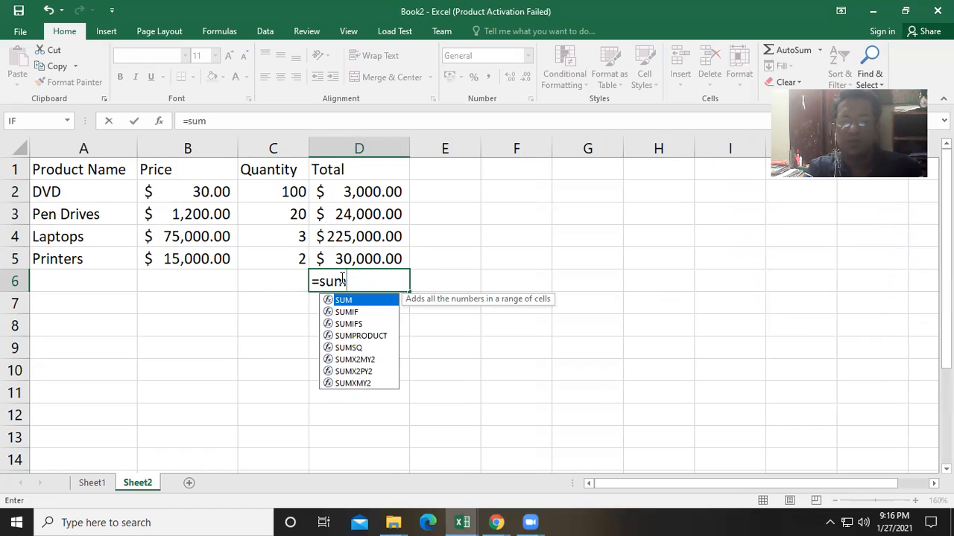
text(()
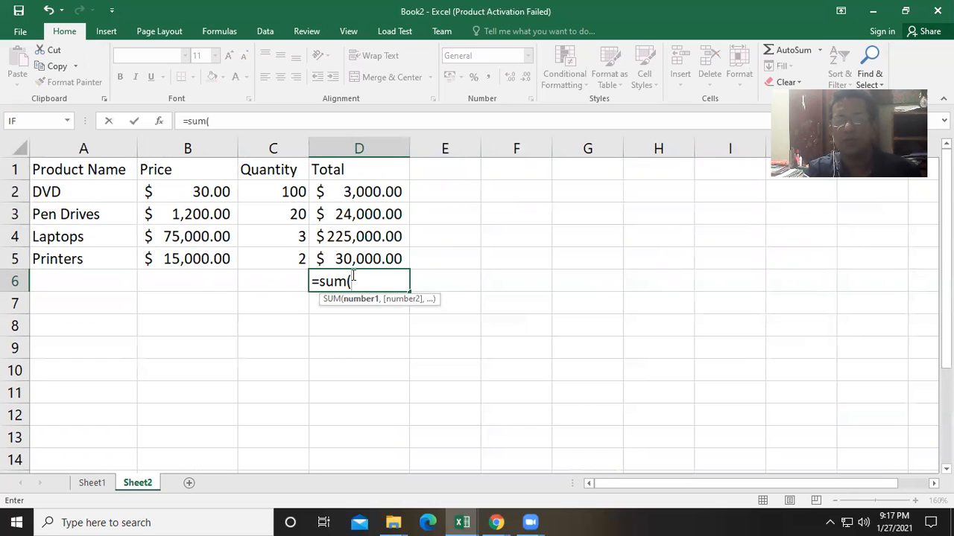
click(359, 191)
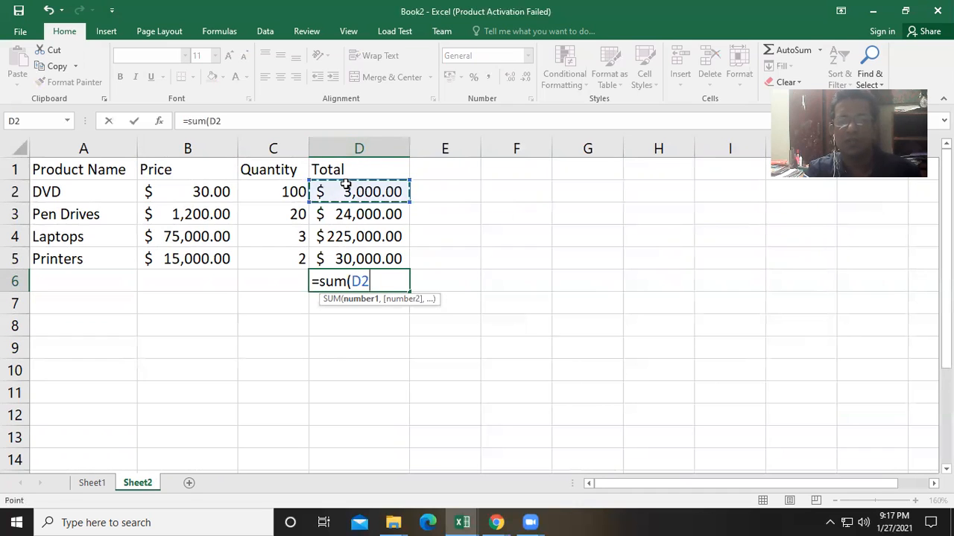
click(371, 284)
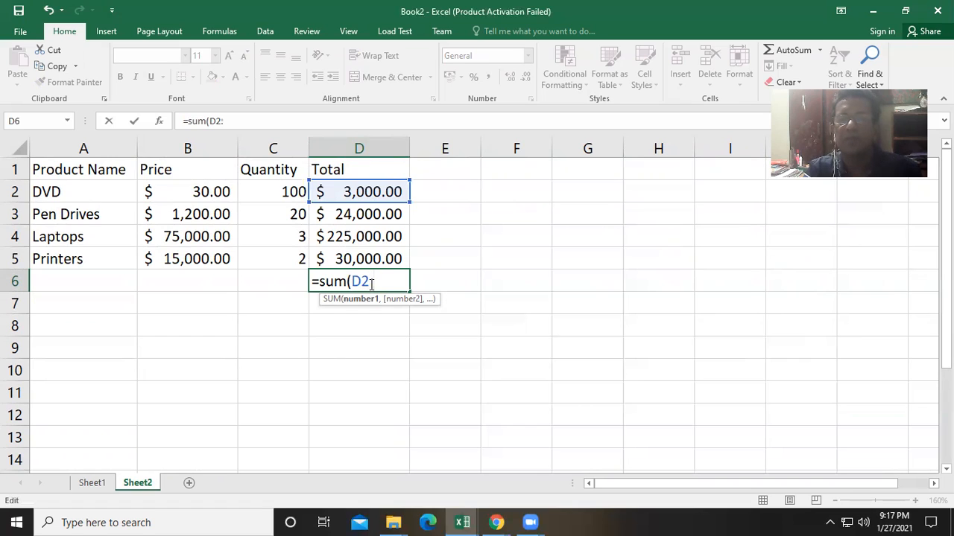
click(328, 258)
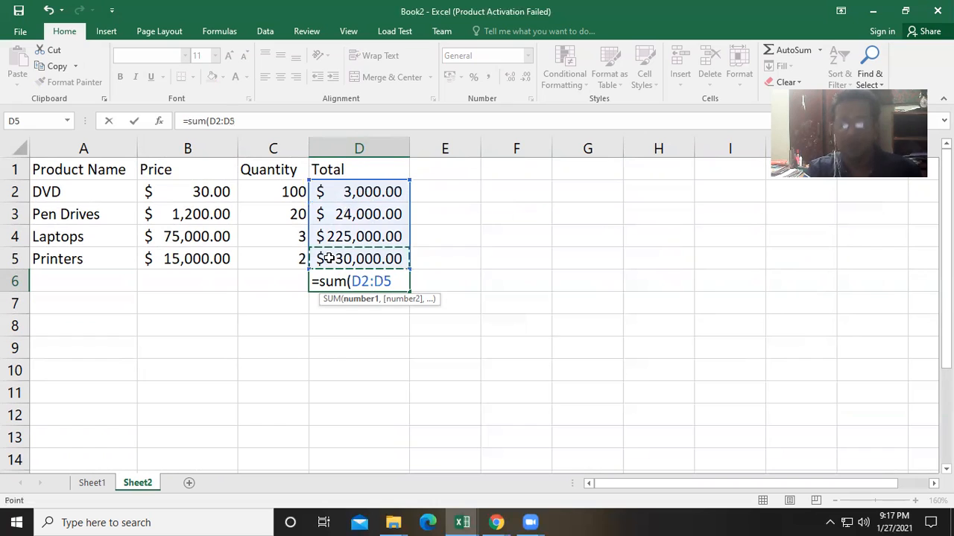
text())
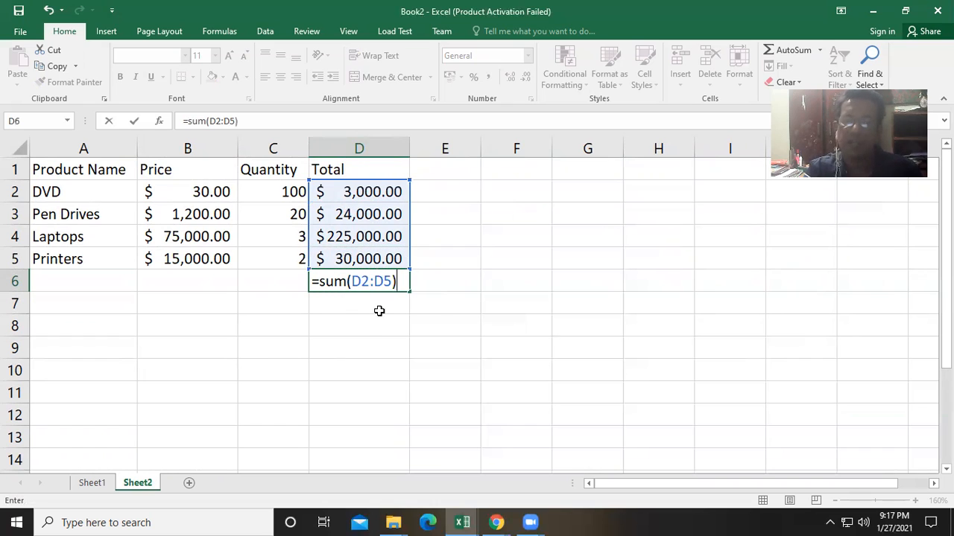
key(Return)
- Label C6 as Grand Total and autofit column C to fit the label
click(360, 283)
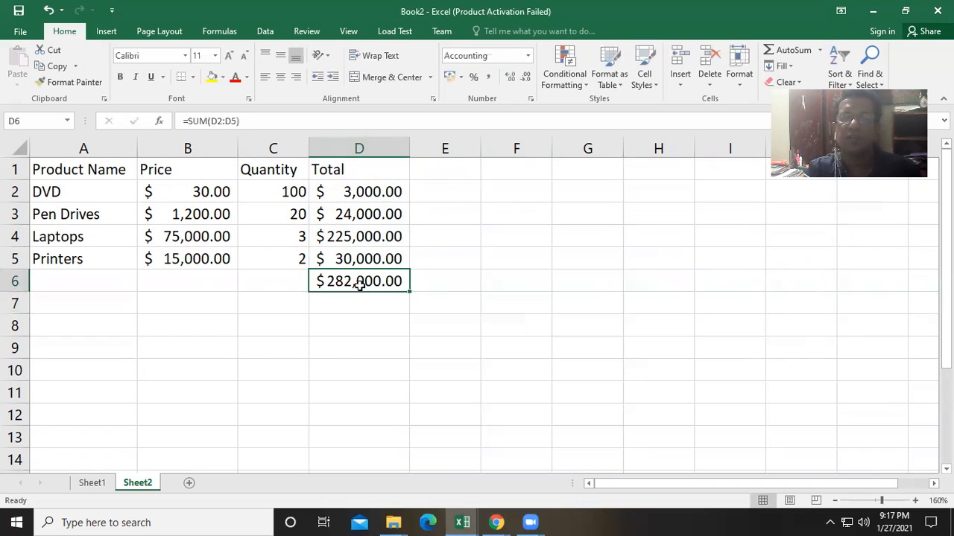
click(263, 282)
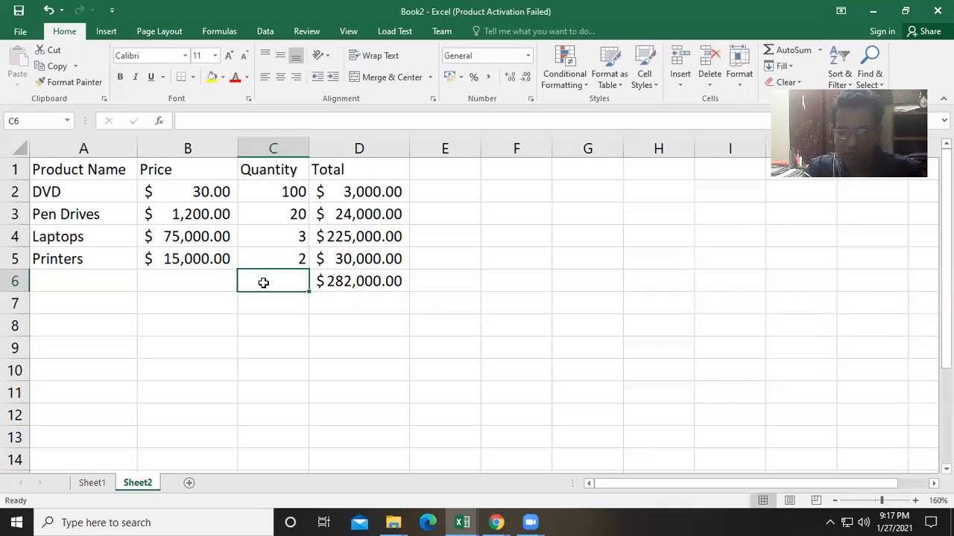
text(Gra)
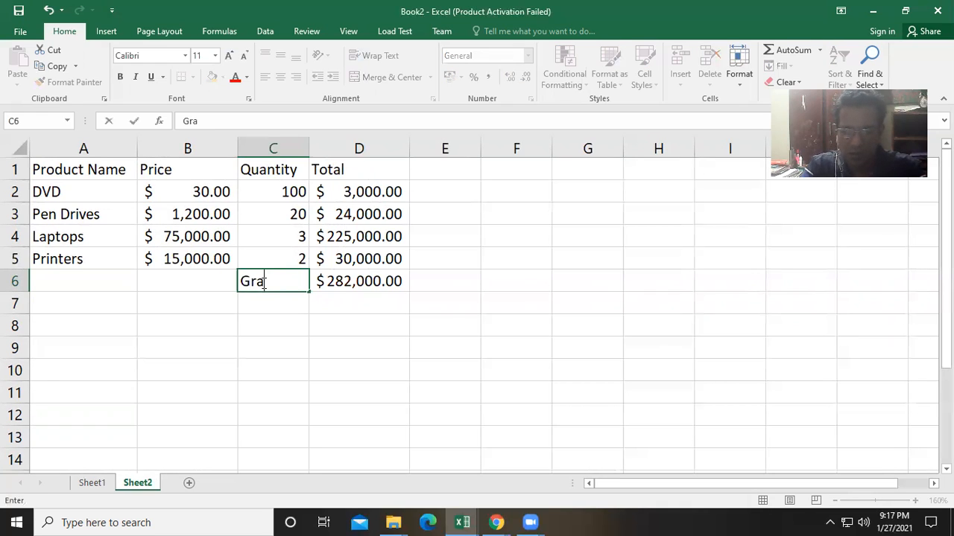
text(nd T)
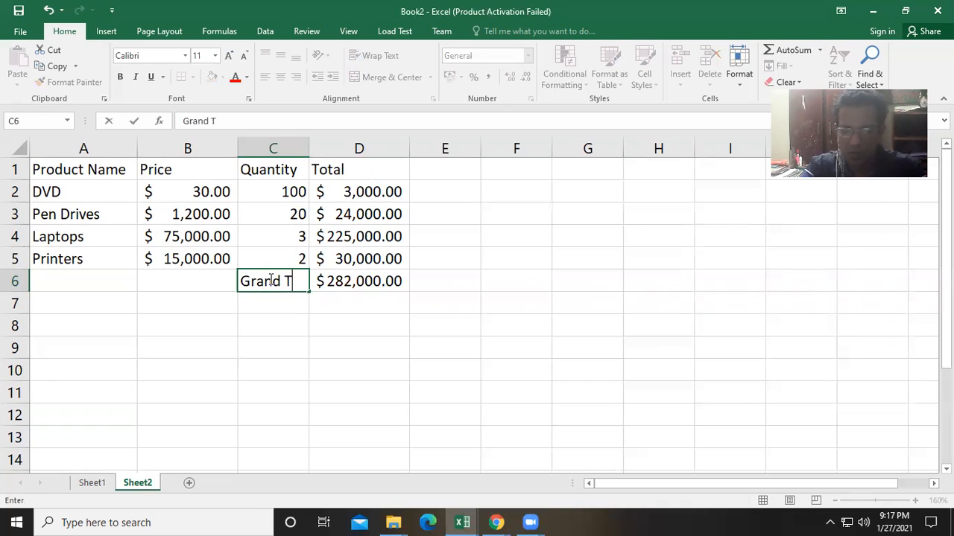
text(otal)
click(319, 303)
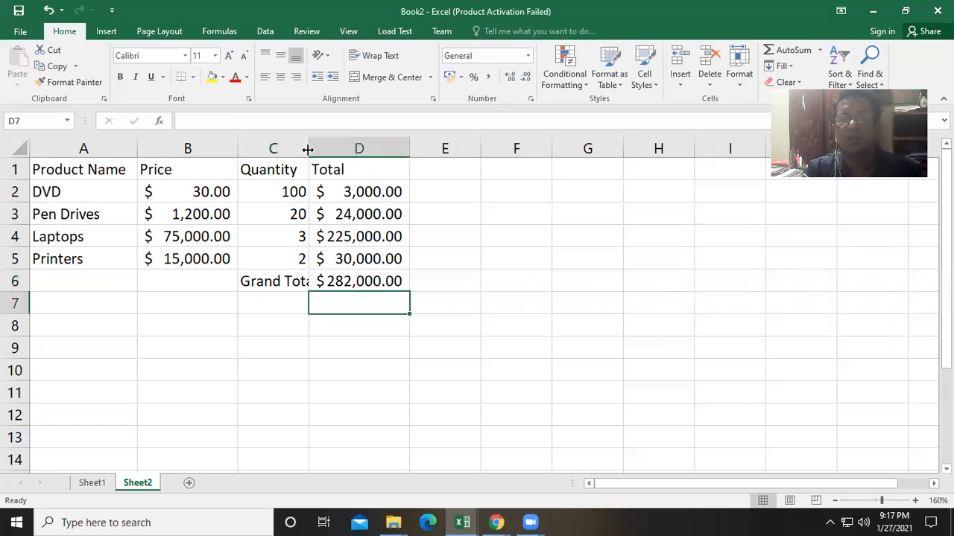
double_click(310, 148)
- Recreate the grand total in D6 using AutoSum's Sum function over D2:D5
click(374, 287)
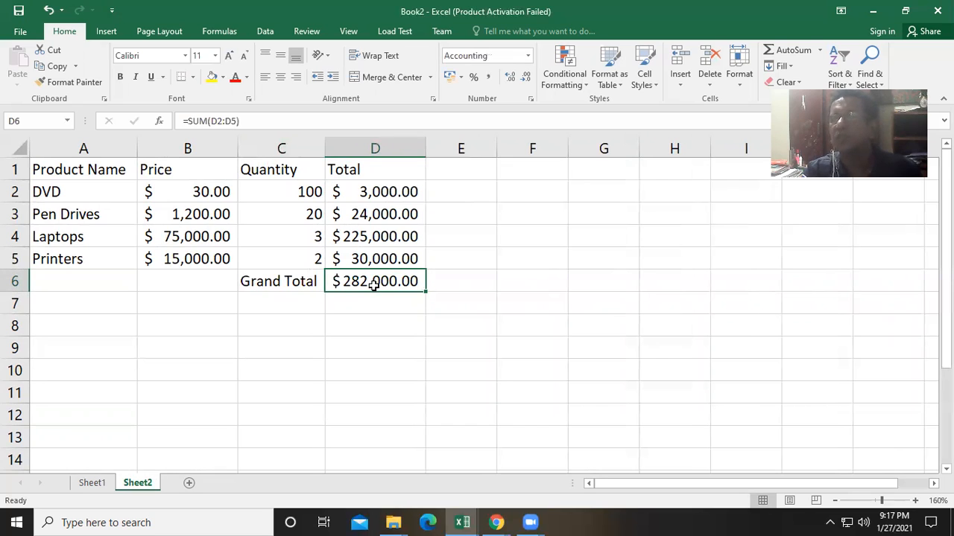
click(818, 52)
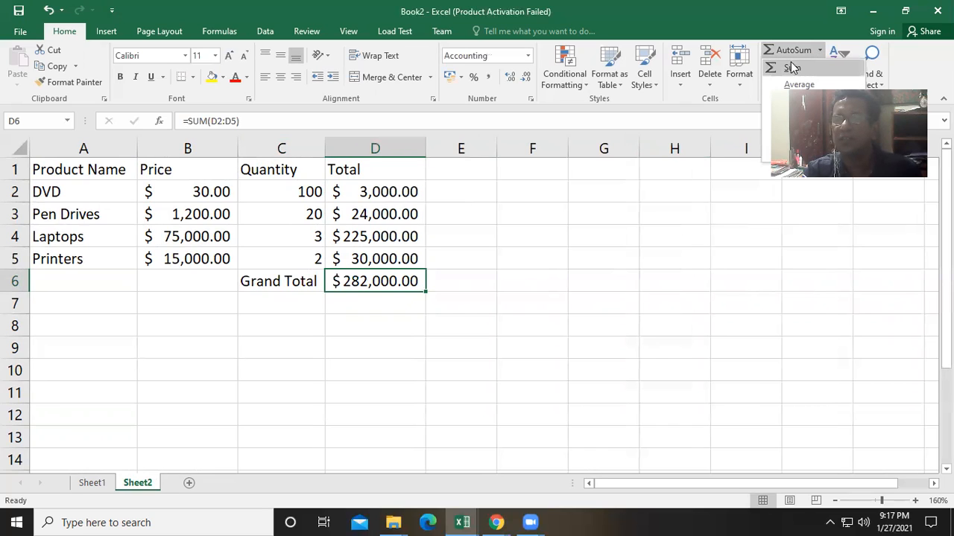
click(791, 67)
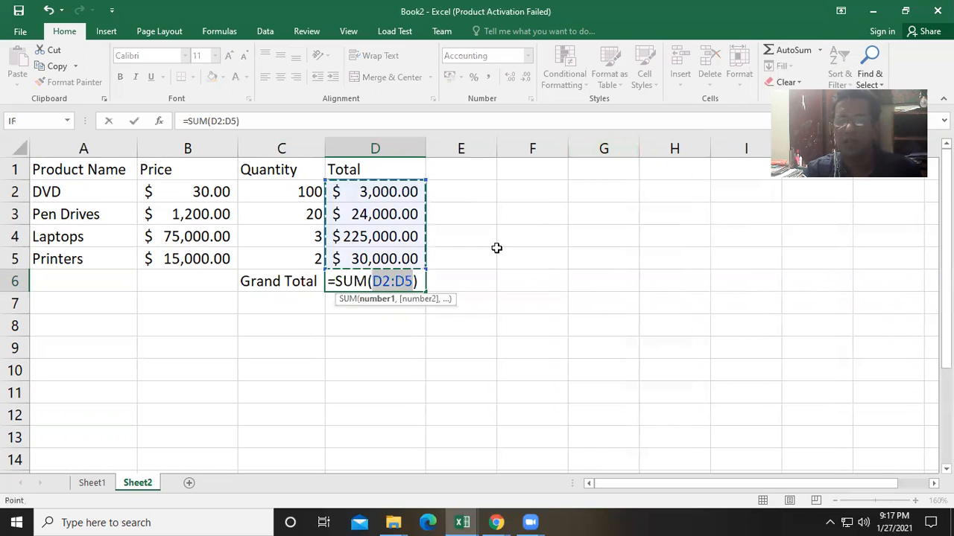
key(Return)
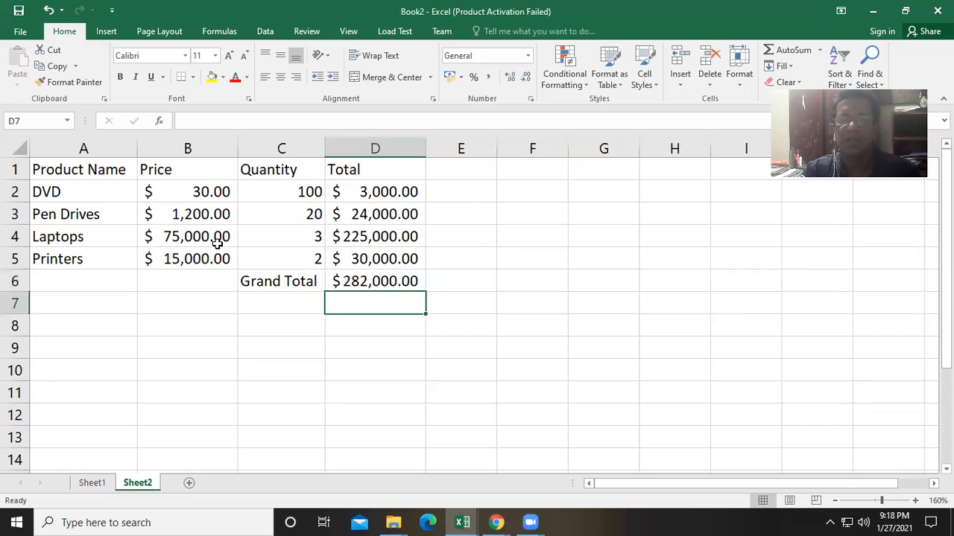
- Apply All Borders to the whole table range A1:D6
drag(59, 169, 366, 278)
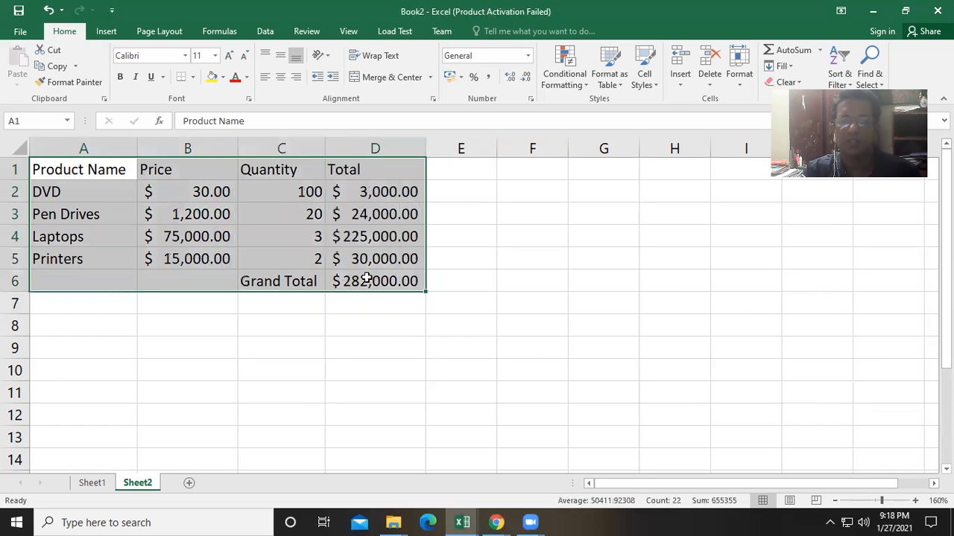
click(191, 77)
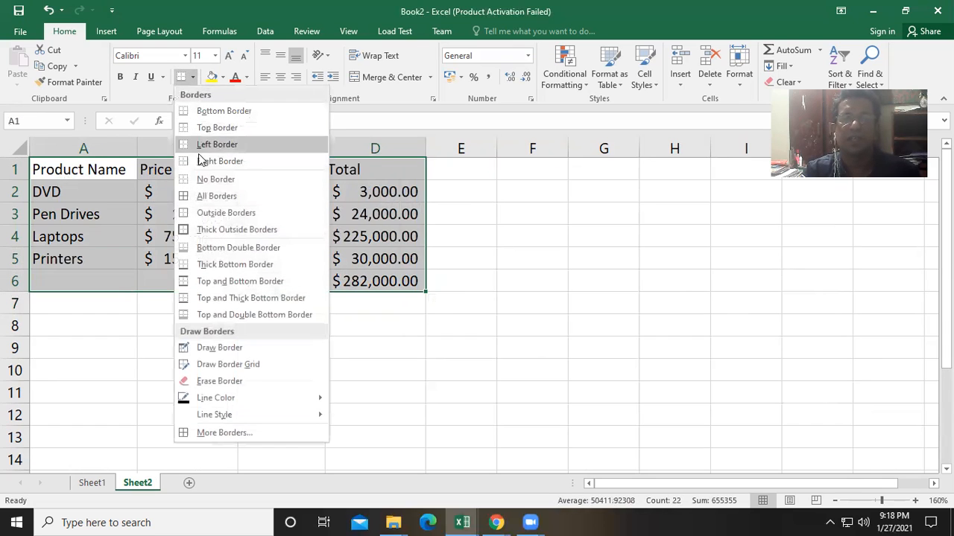
click(201, 196)
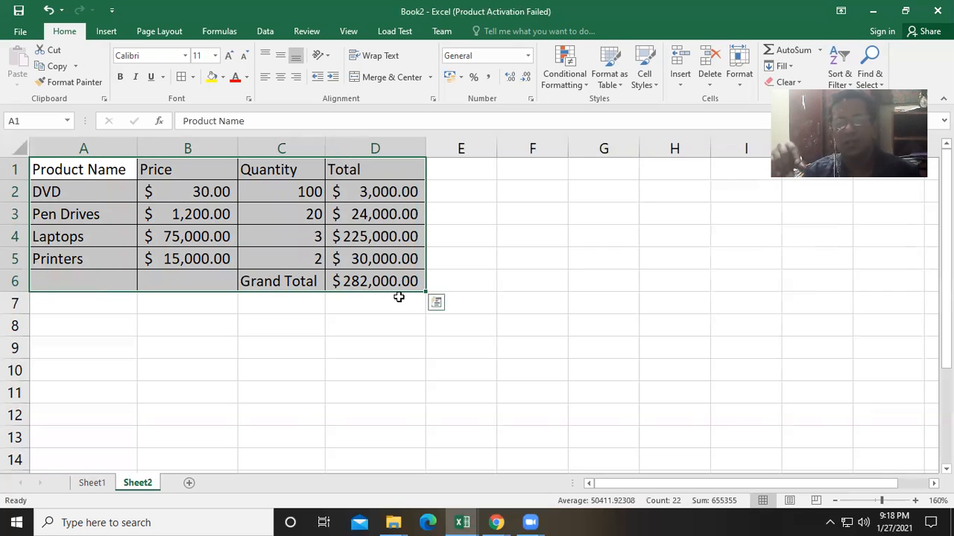
- Move the table so it starts at B4 and autofit the Price and Total columns
drag(423, 300, 437, 356)
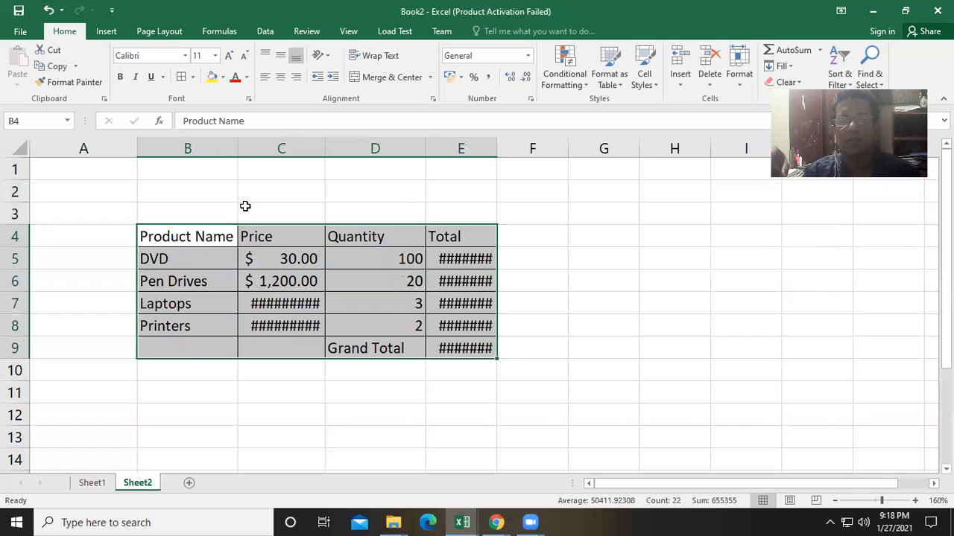
double_click(325, 148)
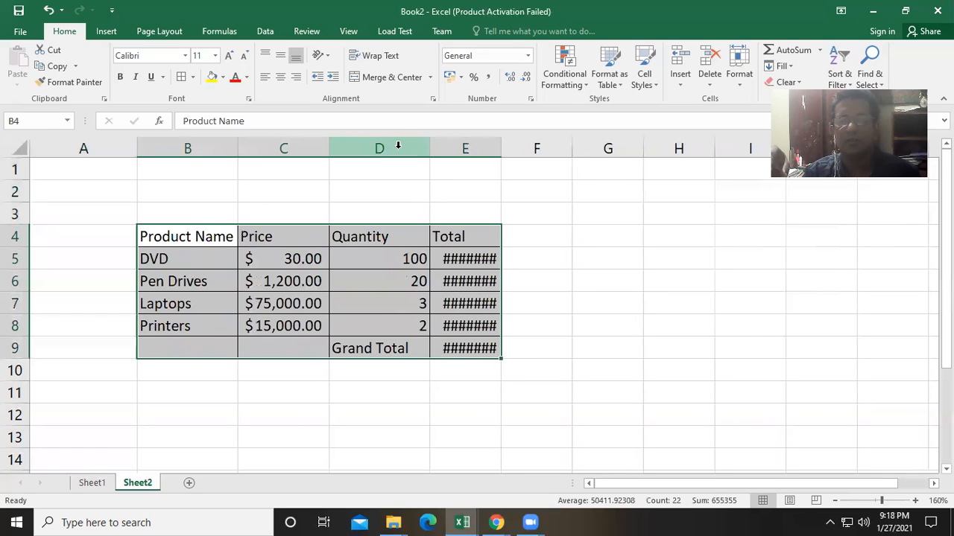
double_click(502, 143)
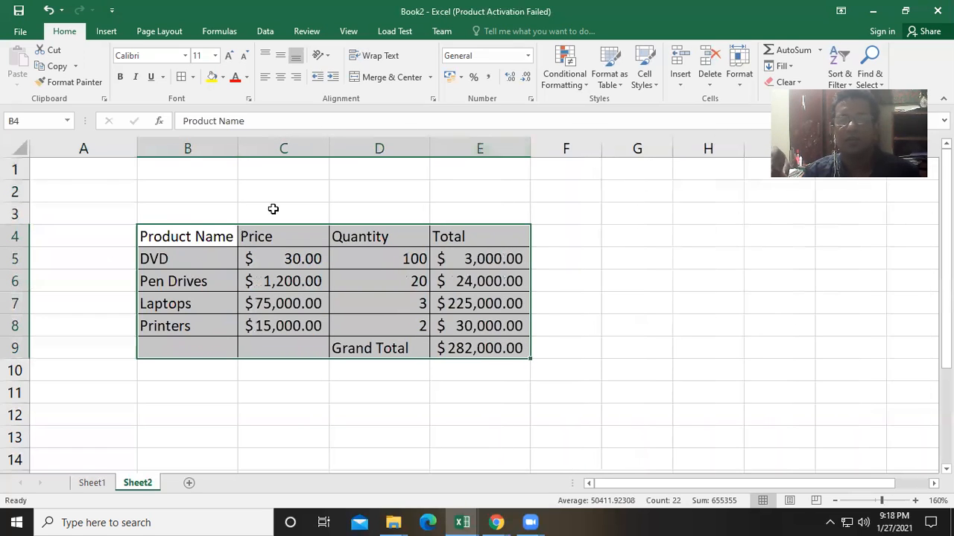
- Enter the title Project Requirements in cell B2 above the table
click(202, 211)
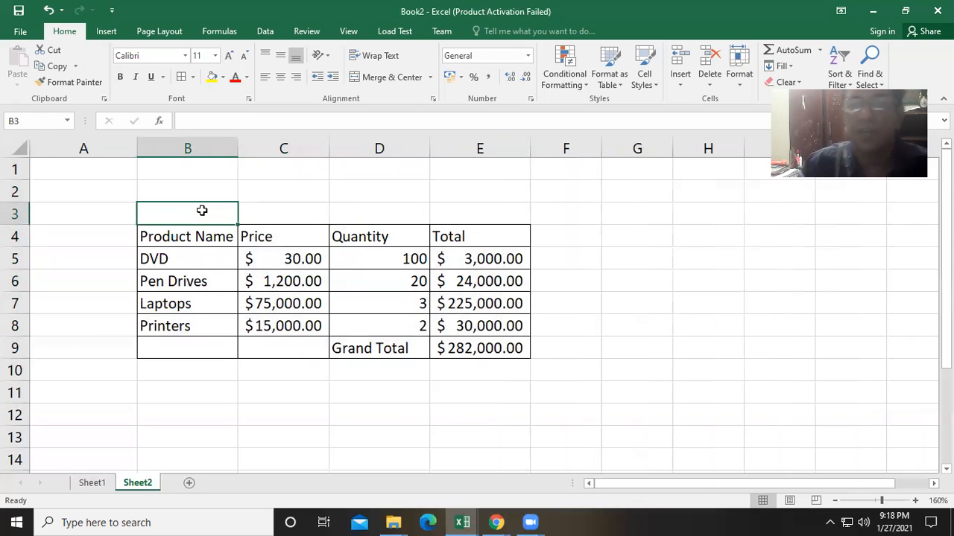
click(221, 194)
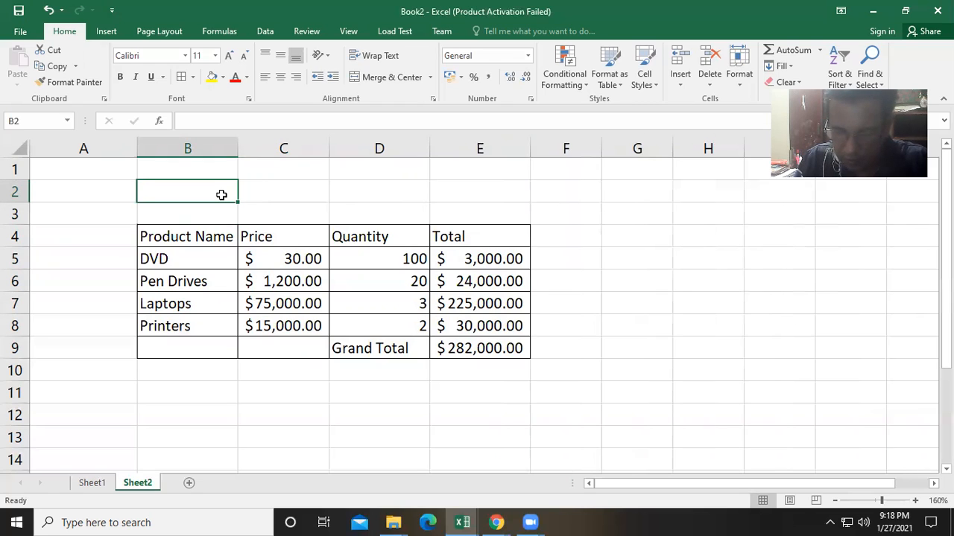
text(Project)
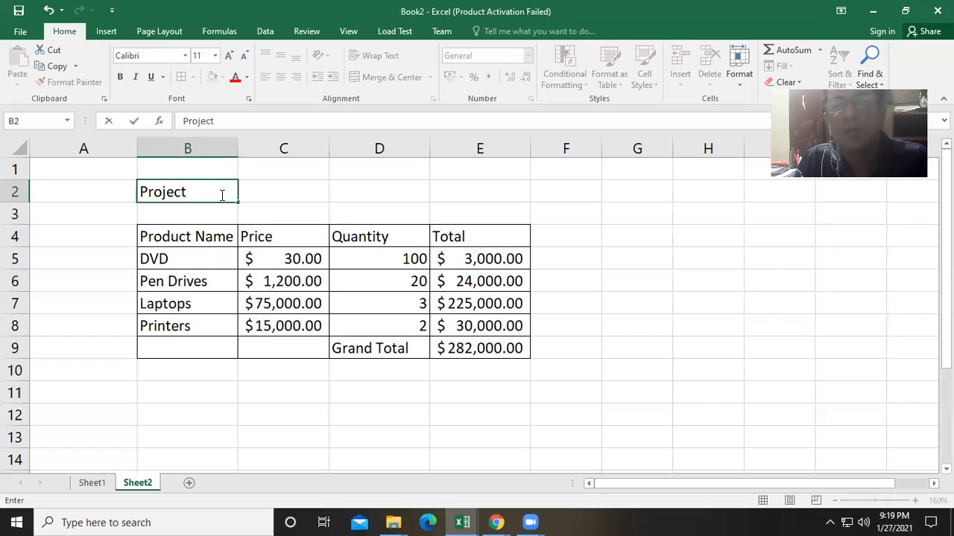
text( Requi)
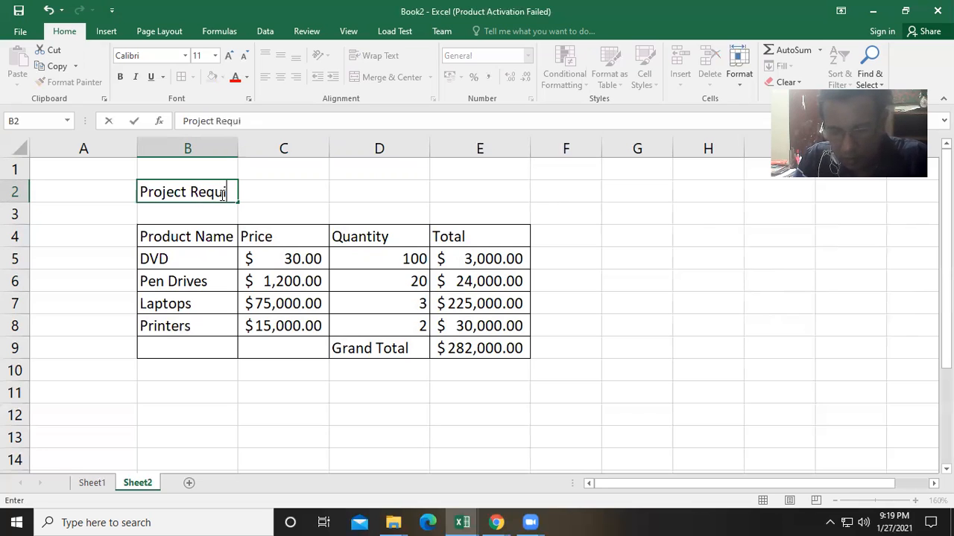
text(reme)
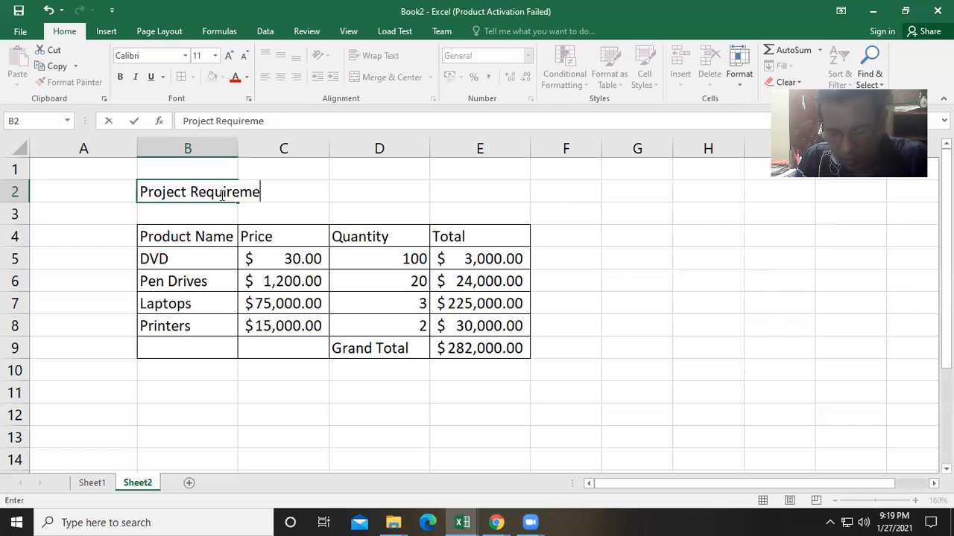
text(nts)
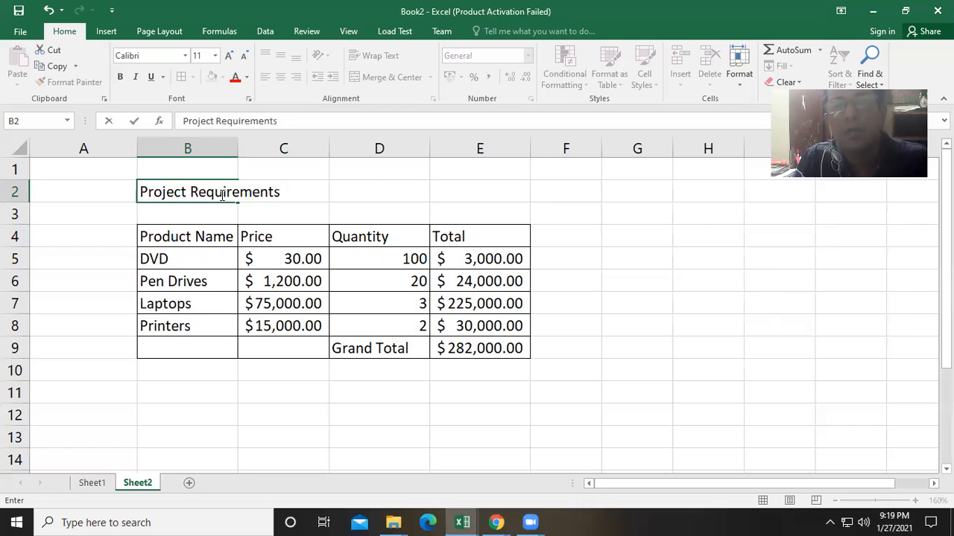
click(223, 233)
click(206, 196)
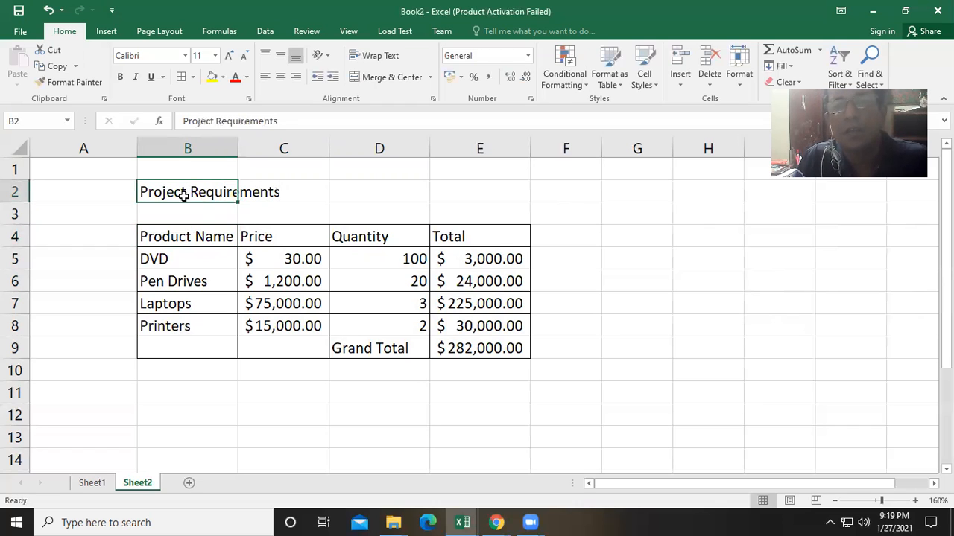
- Merge and center the title across B2:E2 and make it bold
drag(145, 192, 479, 204)
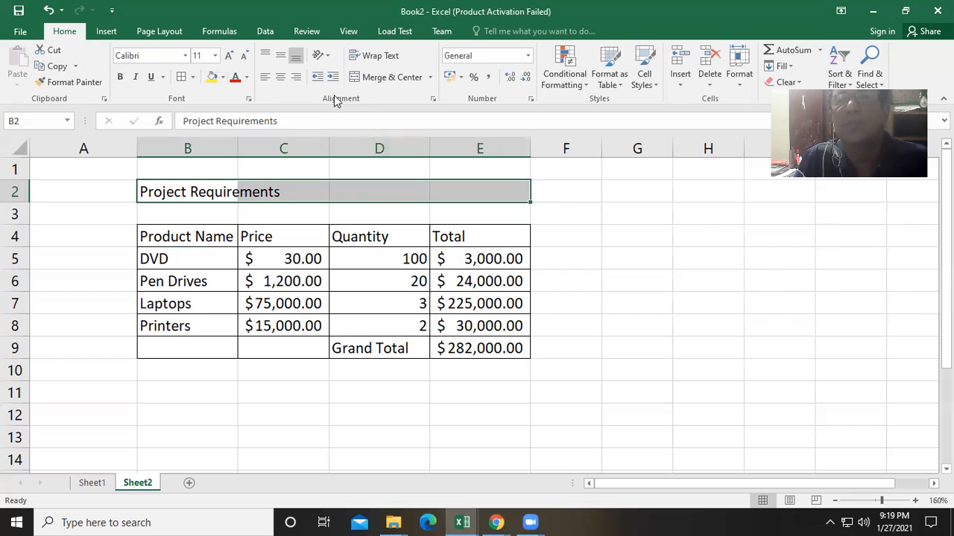
click(358, 78)
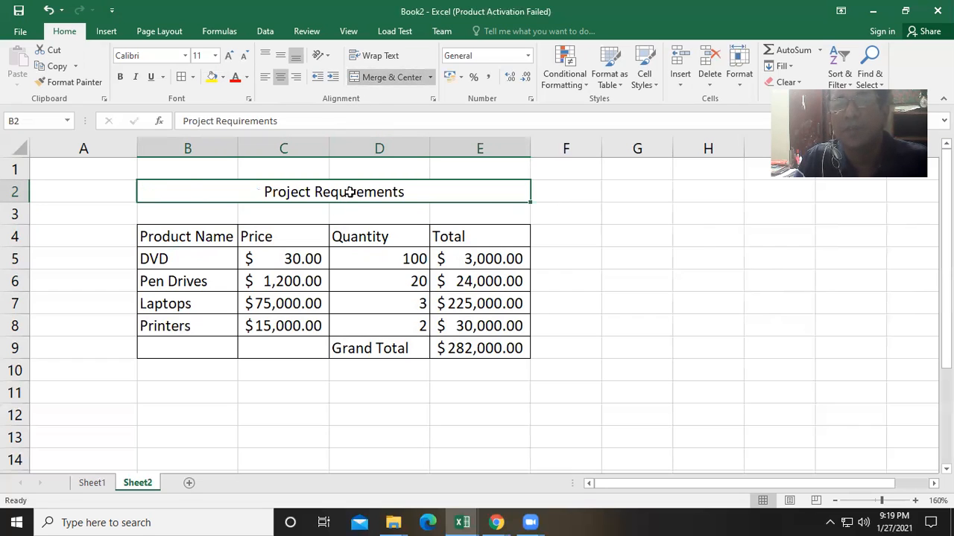
click(120, 78)
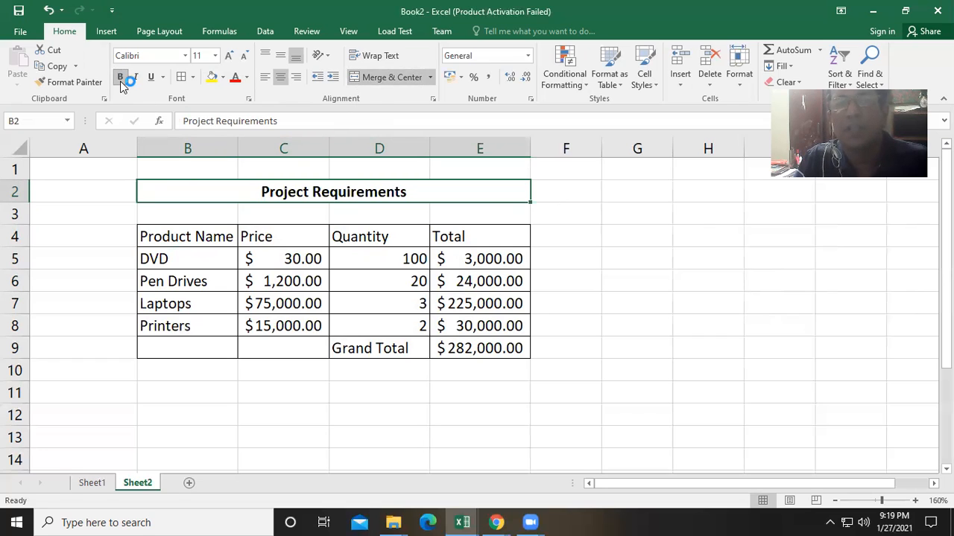
- Give the header row B4:E4 a light gray fill color
drag(211, 238, 436, 234)
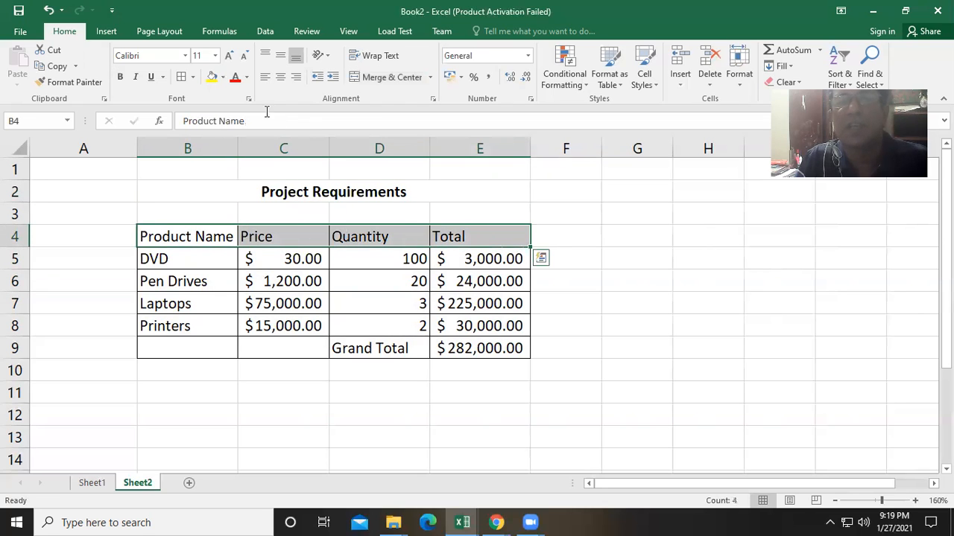
click(222, 76)
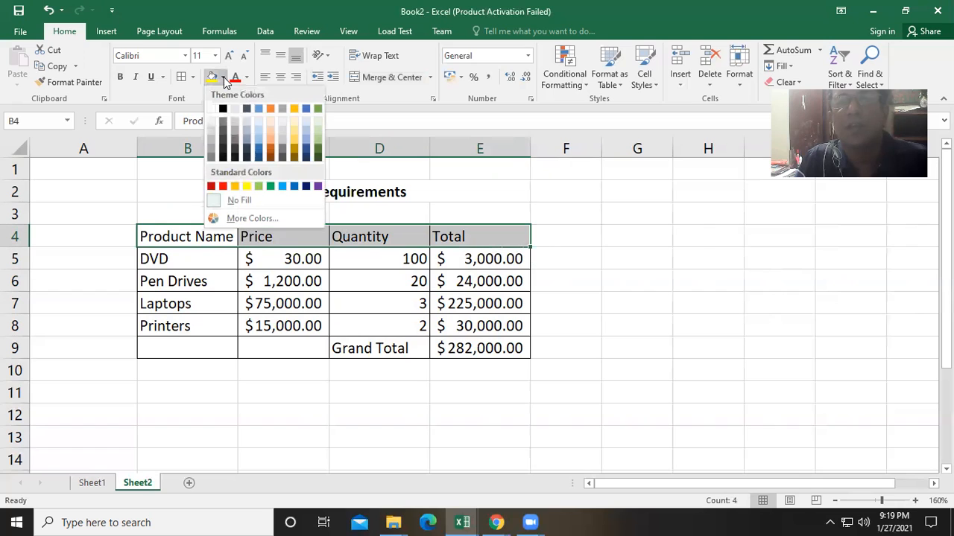
click(249, 123)
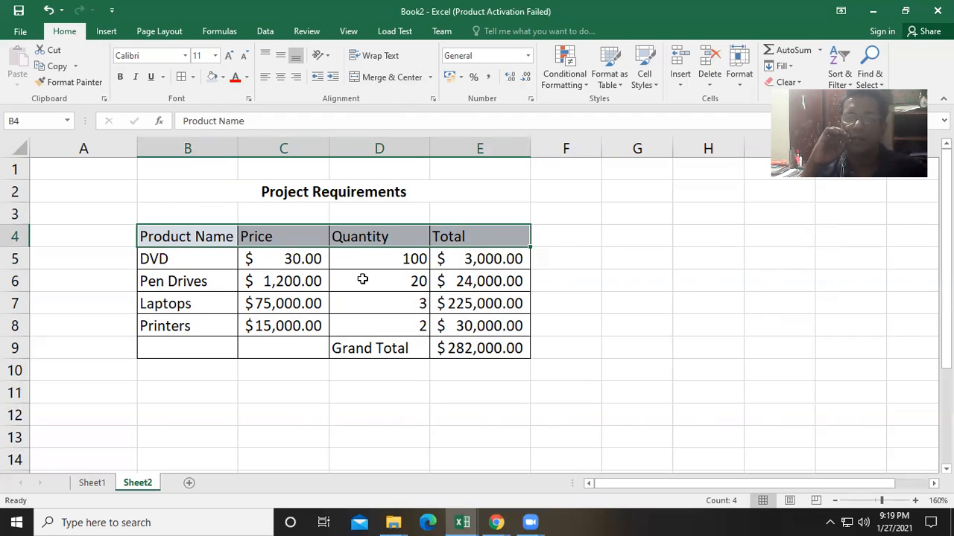
- Open the DVD total formula in E5 to inspect how it multiplies price by quantity
scroll(362, 279, down, 1)
scroll(363, 279, up, 1)
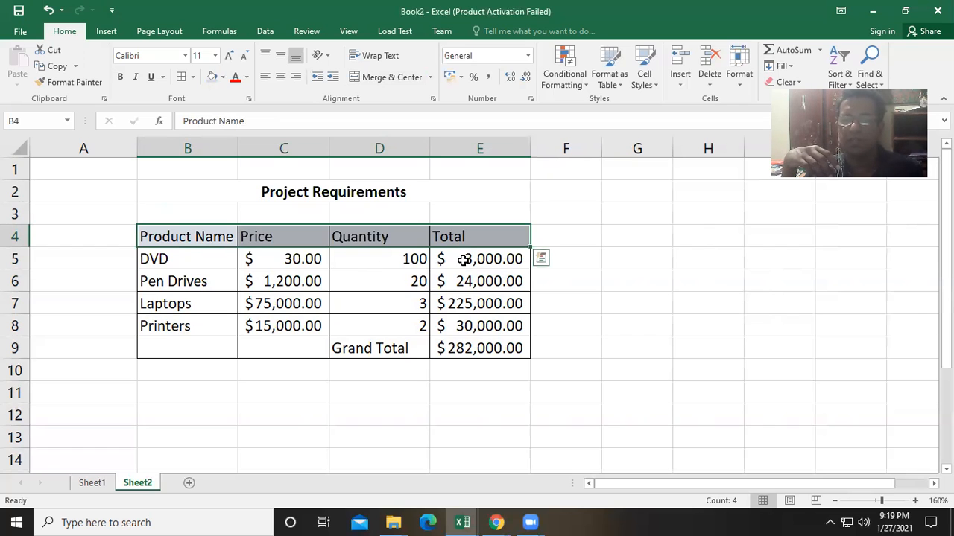
double_click(463, 259)
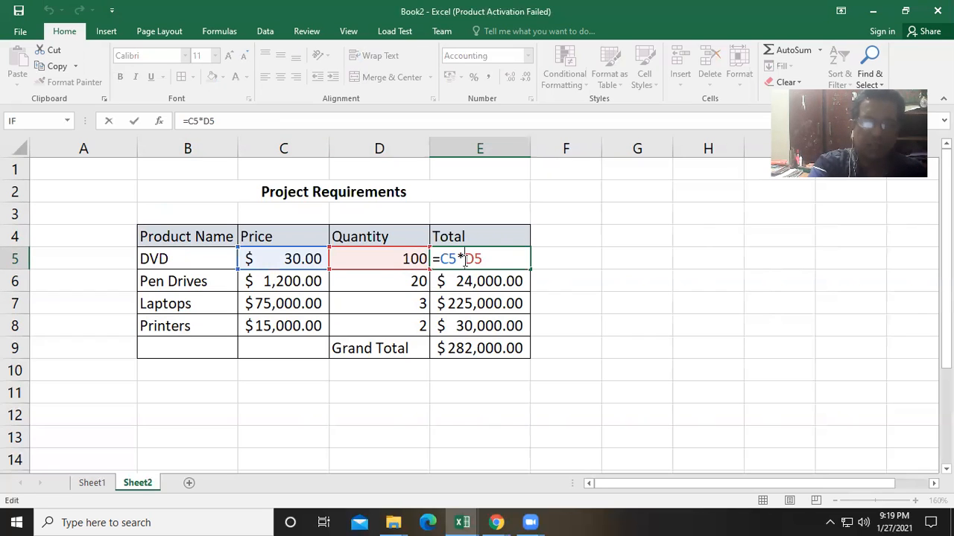
key(Escape)
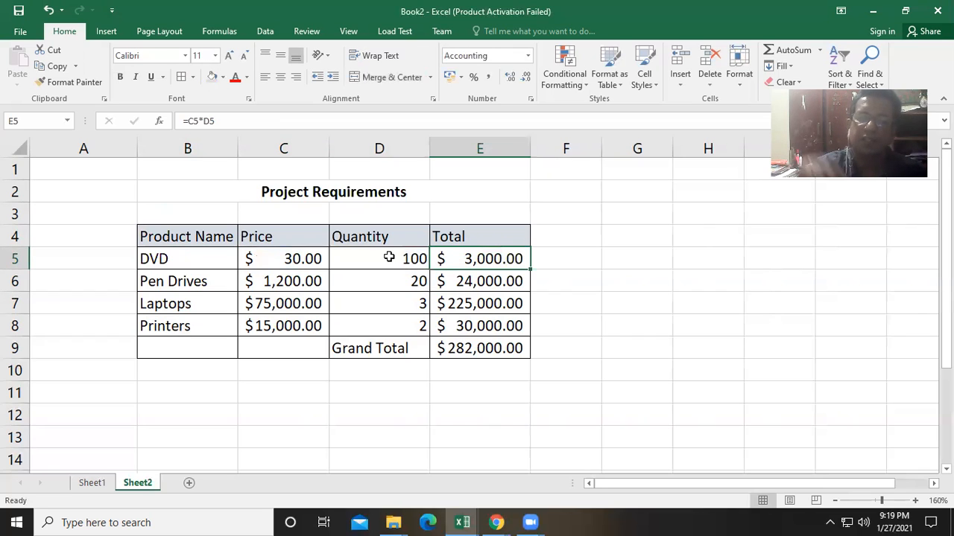
- Change the DVD price in C5 to 70 and review the total formulas in E5 and E9
click(287, 257)
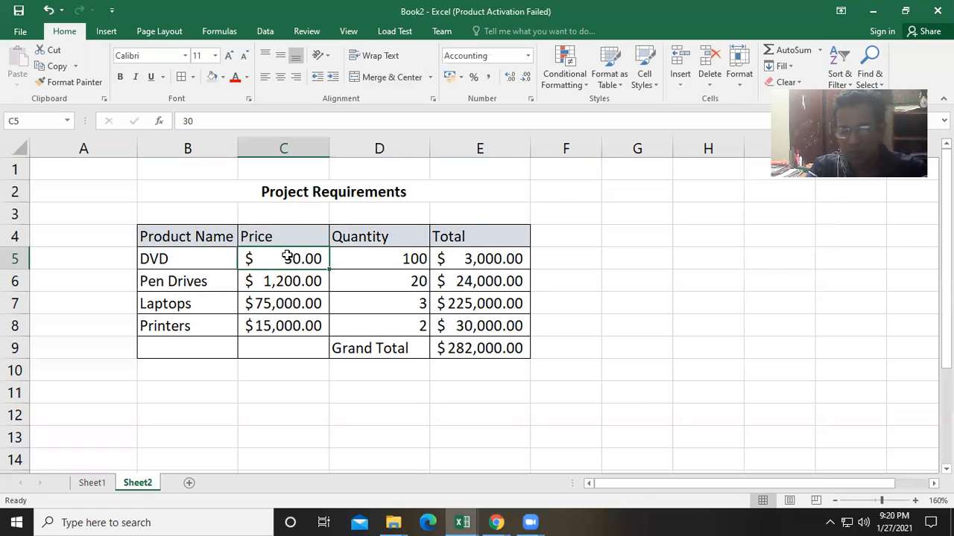
text(70)
click(386, 301)
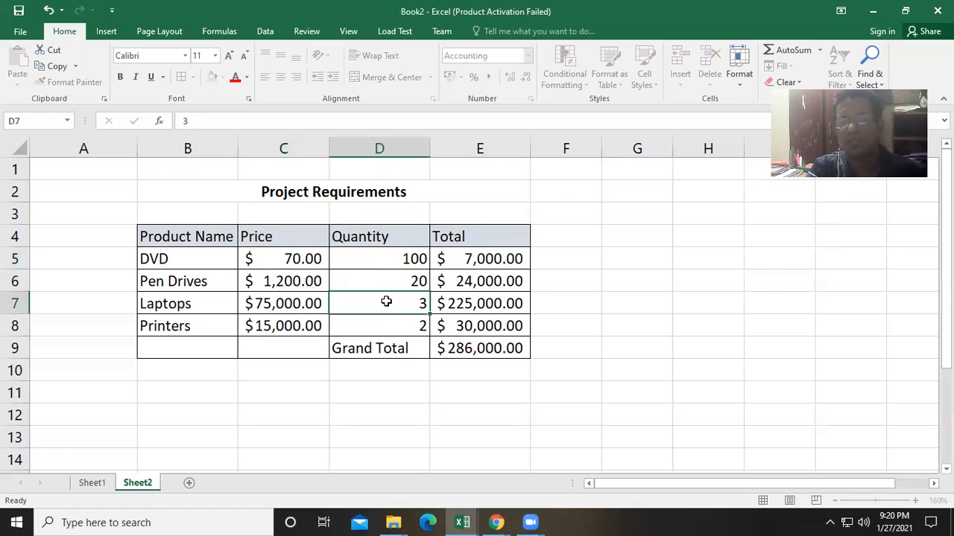
click(470, 255)
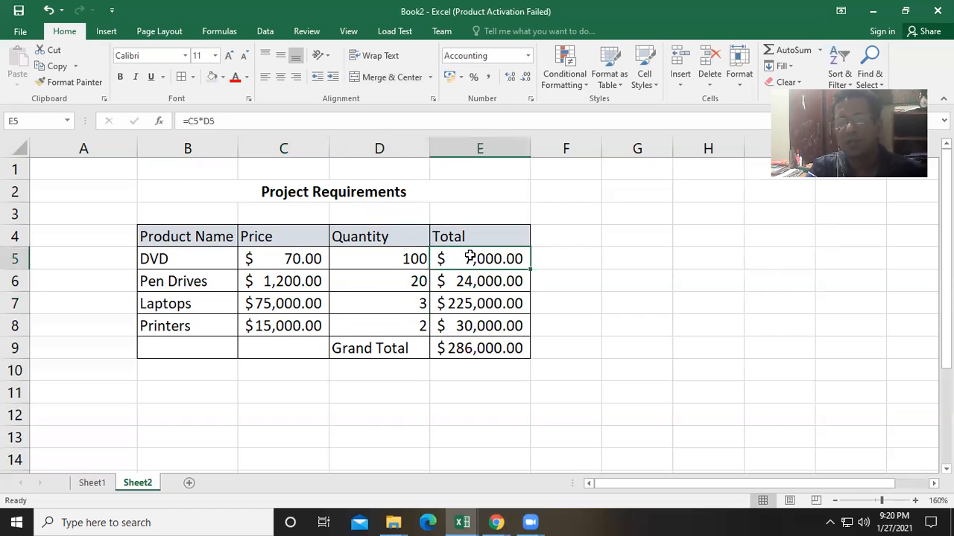
click(477, 356)
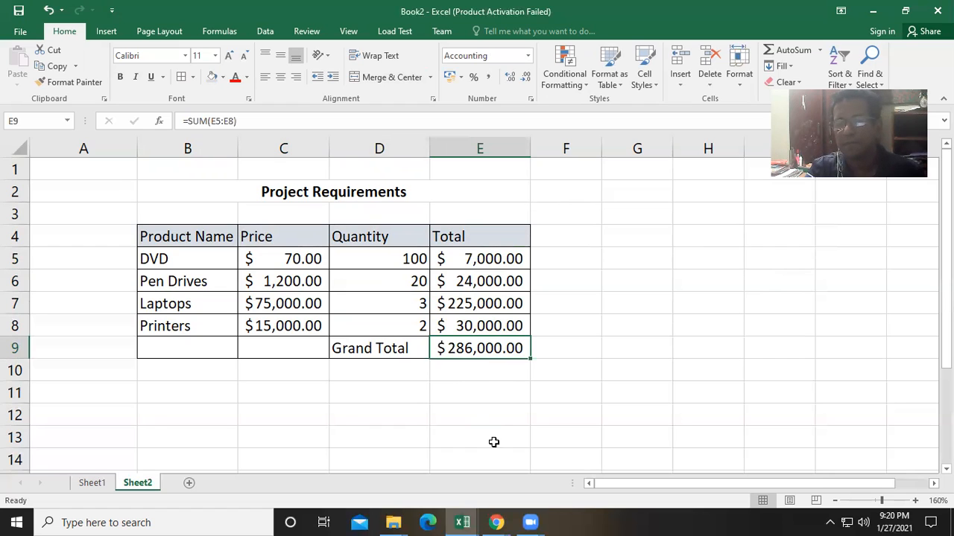
mouse_move(529, 522)
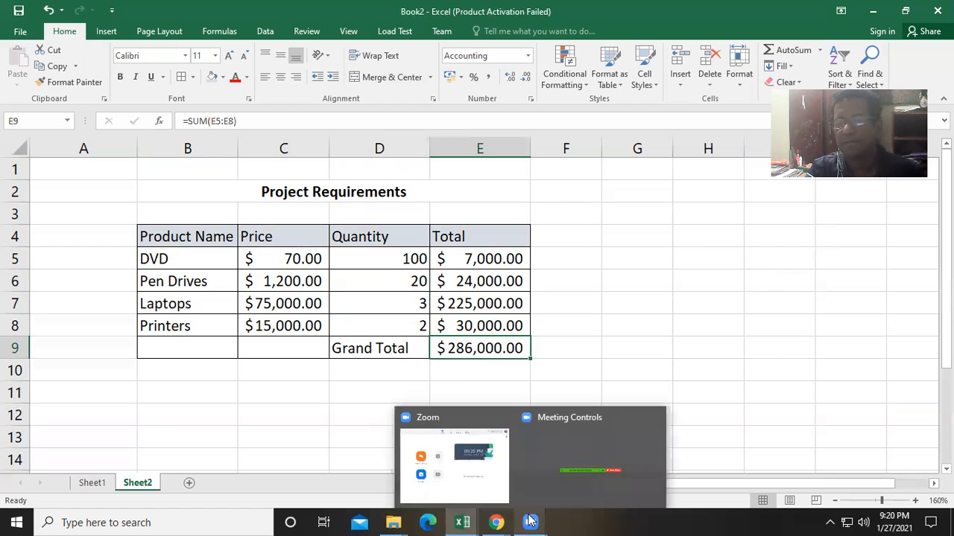
click(481, 495)
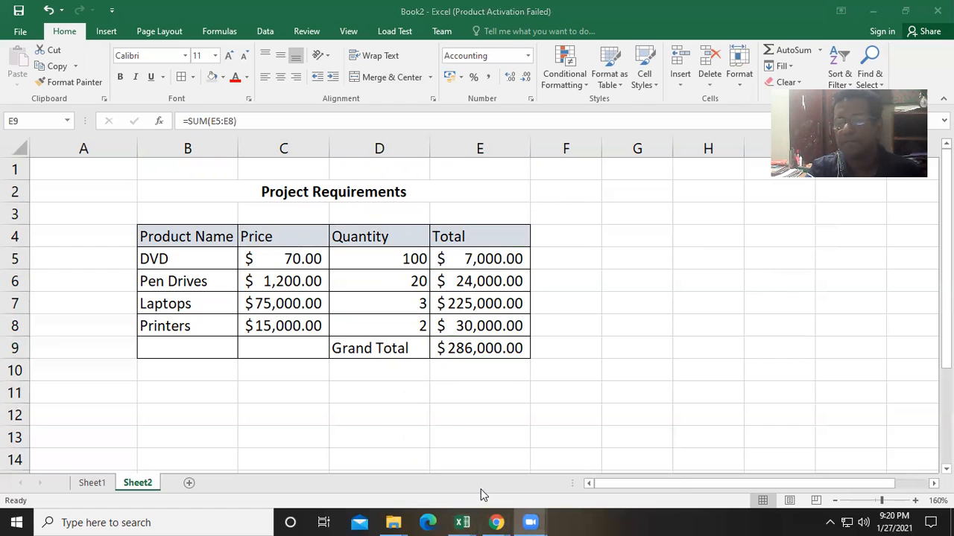